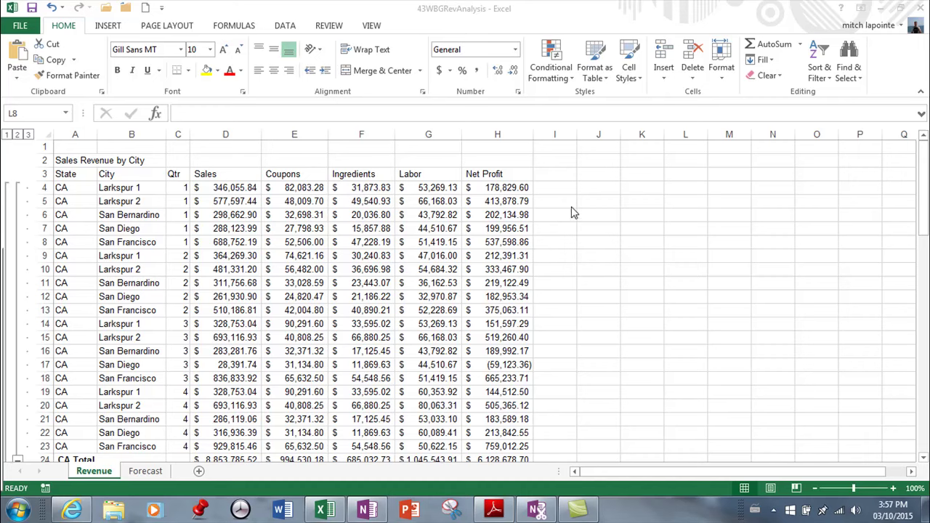
- Select the Sales through Net Profit headers in D3:H3
{"action": "scroll", "coordinate": [582, 247], "scroll_direction": "down", "scroll_amount": 2}
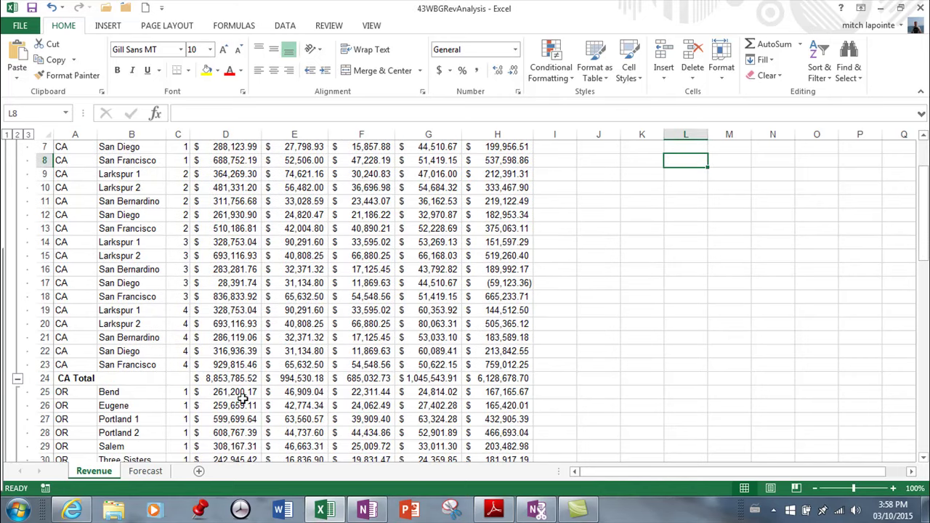
{"action": "scroll", "coordinate": [254, 378], "scroll_direction": "up", "scroll_amount": 2}
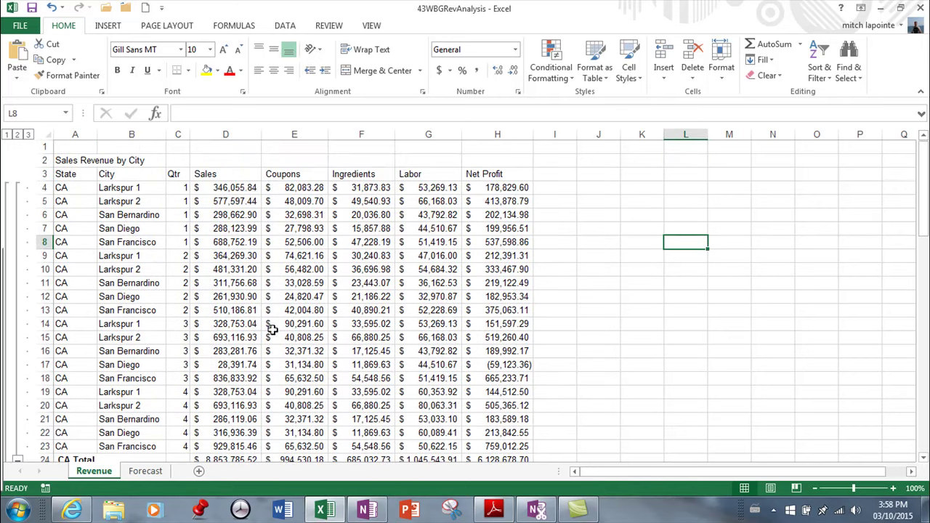
{"action": "left_click_drag", "start_coordinate": [216, 173], "coordinate": [509, 174]}
{"action": "scroll", "coordinate": [381, 417], "scroll_direction": "down", "scroll_amount": 2}
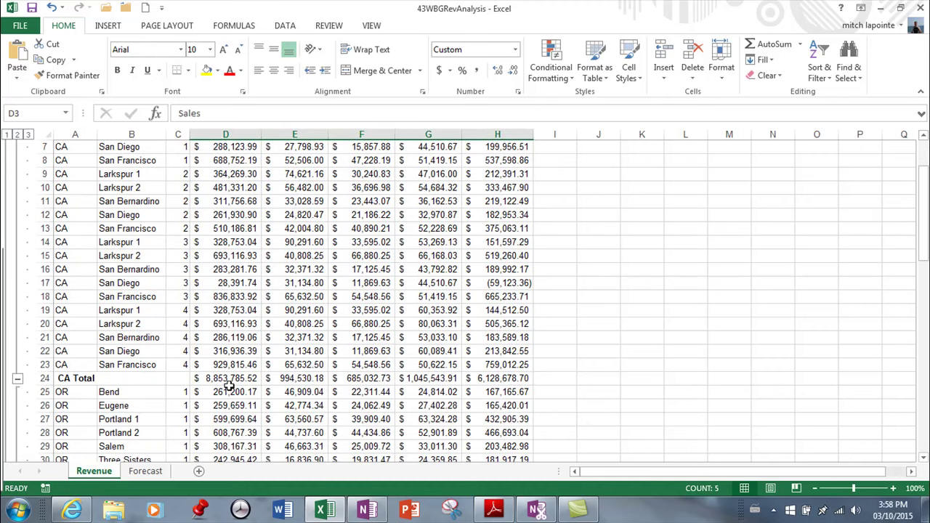
{"action": "scroll", "coordinate": [348, 322], "scroll_direction": "up", "scroll_amount": 2}
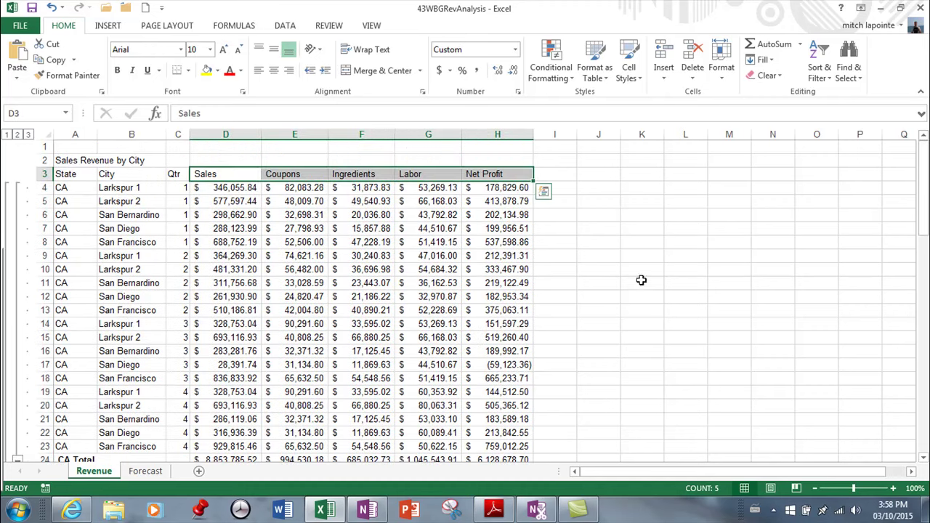
{"action": "scroll", "coordinate": [357, 343], "scroll_direction": "down", "scroll_amount": 1}
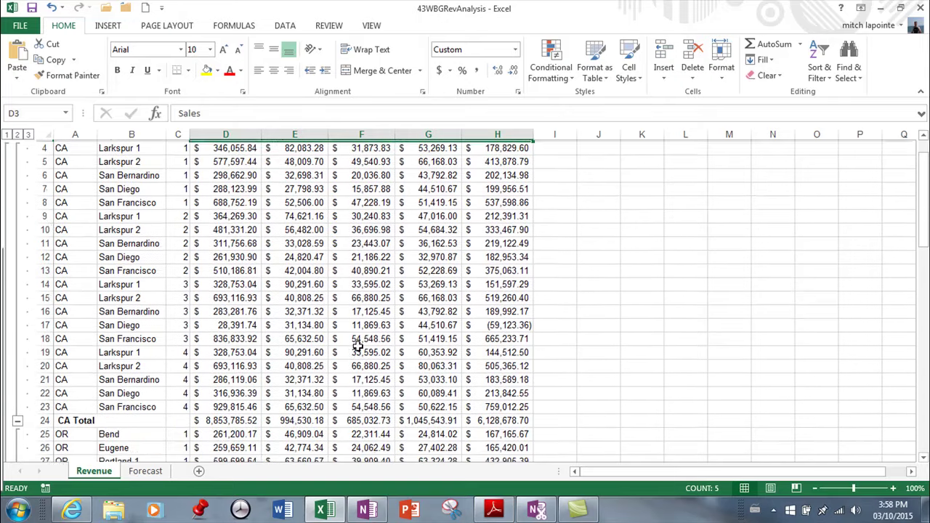
{"action": "scroll", "coordinate": [308, 258], "scroll_direction": "up", "scroll_amount": 1}
{"action": "scroll", "coordinate": [307, 258], "scroll_direction": "up", "scroll_amount": 1}
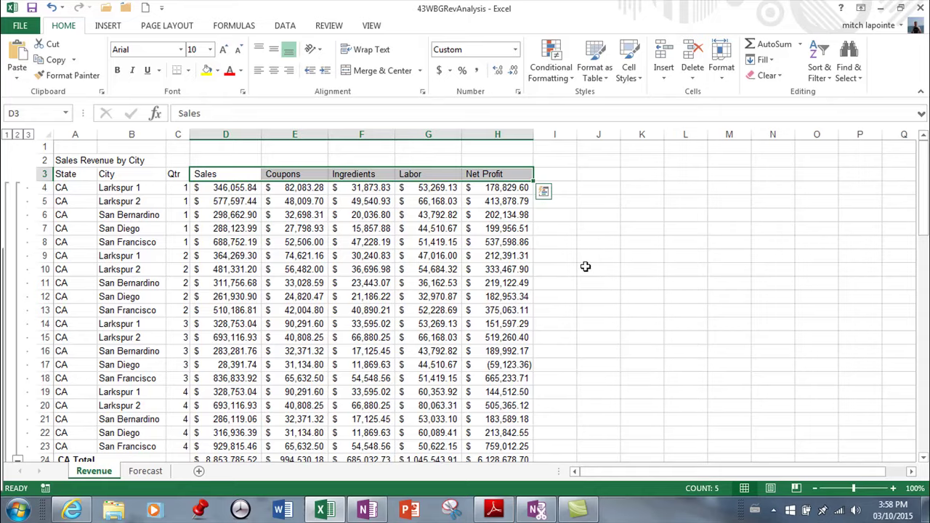
- Add the CA Total figures in D24:H24 to the selection
{"action": "scroll", "coordinate": [586, 266], "scroll_direction": "down", "scroll_amount": 1}
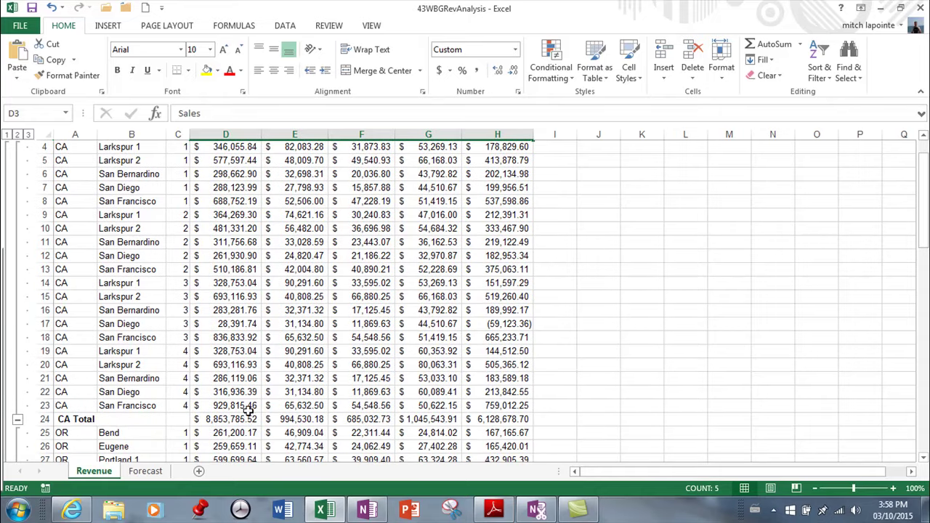
{"action": "left_click_drag", "start_coordinate": [230, 420], "coordinate": [484, 416]}
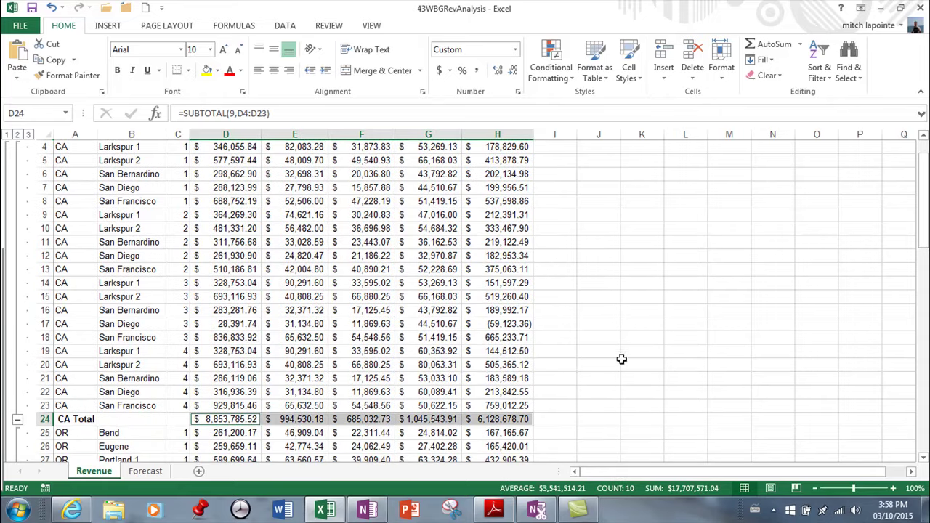
{"action": "scroll", "coordinate": [703, 340], "scroll_direction": "up", "scroll_amount": 1}
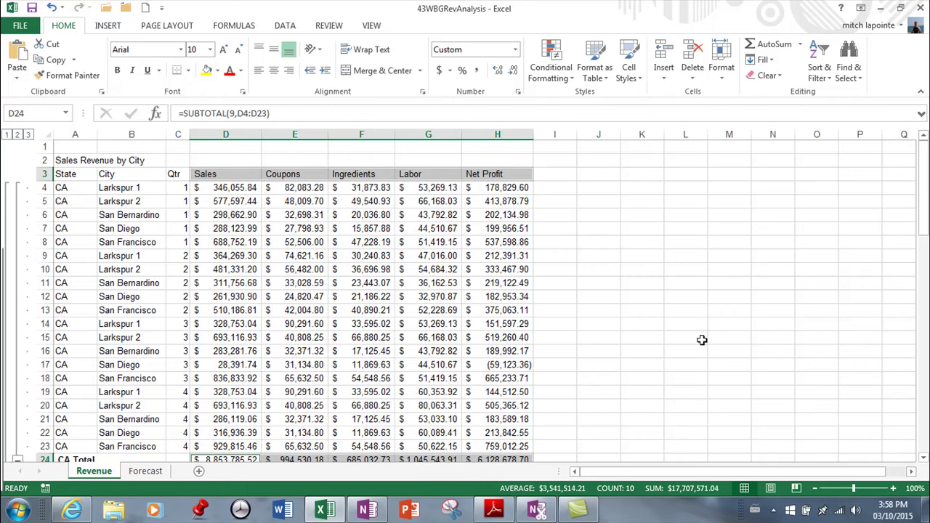
{"action": "scroll", "coordinate": [93, 385], "scroll_direction": "down", "scroll_amount": 2}
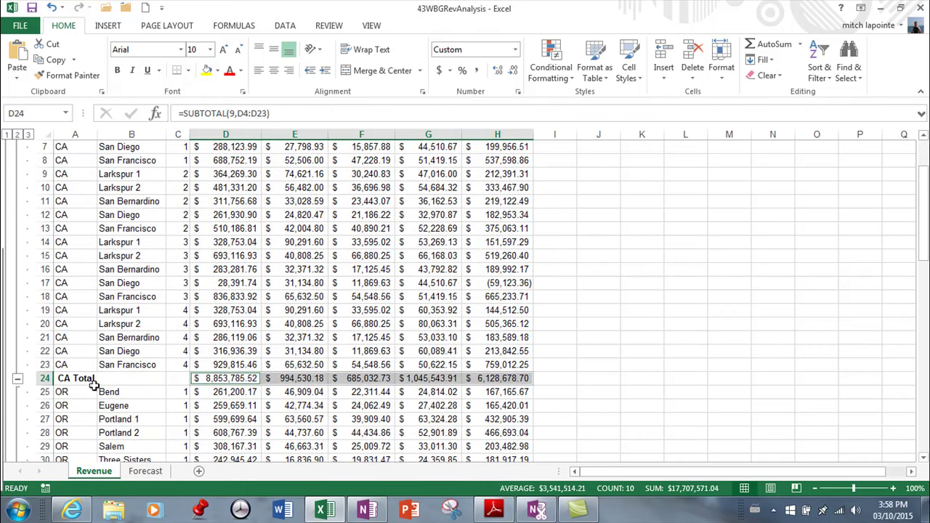
{"action": "scroll", "coordinate": [276, 382], "scroll_direction": "down", "scroll_amount": 8}
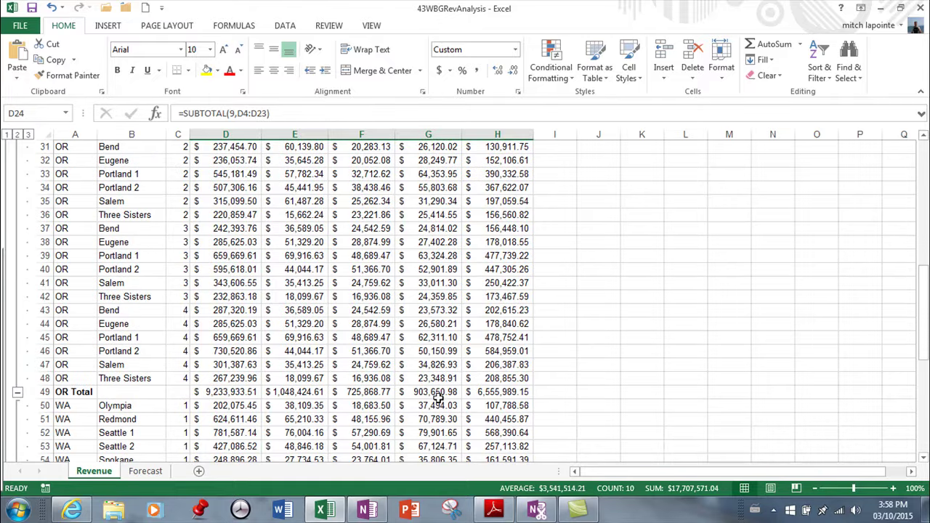
{"action": "scroll", "coordinate": [325, 409], "scroll_direction": "down", "scroll_amount": 4}
{"action": "scroll", "coordinate": [473, 384], "scroll_direction": "up", "scroll_amount": 12}
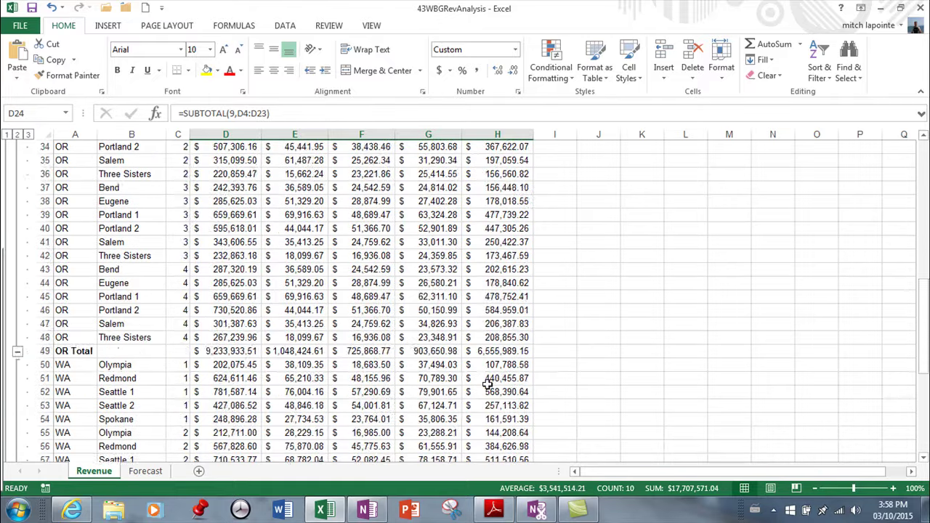
{"action": "scroll", "coordinate": [468, 334], "scroll_direction": "up", "scroll_amount": 2}
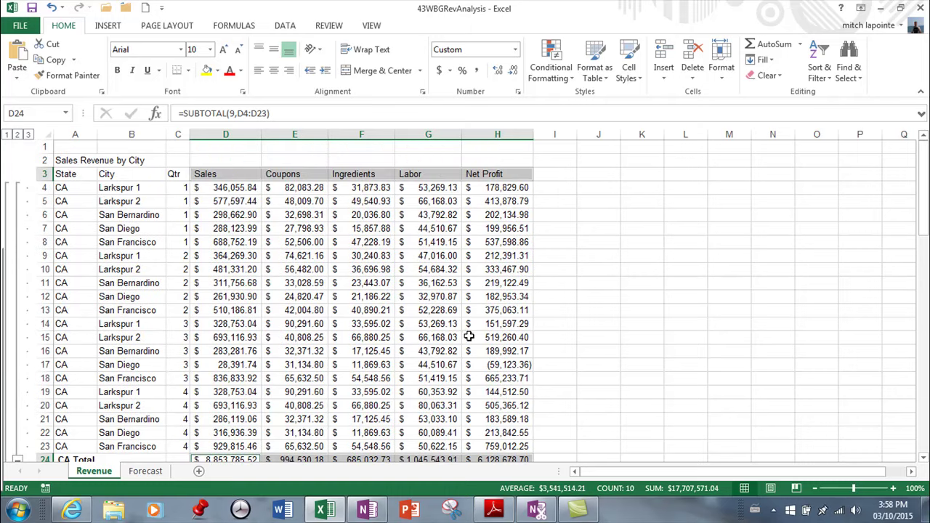
{"action": "scroll", "coordinate": [542, 190], "scroll_direction": "down", "scroll_amount": 1}
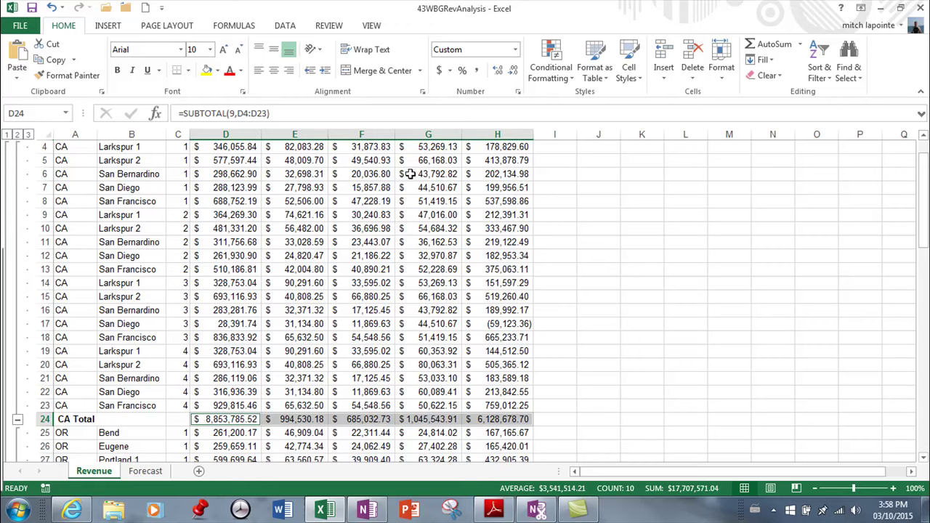
- Insert a pie chart of the CA Total figures from Recommended Charts and move it over the data
{"action": "left_click", "coordinate": [109, 28]}
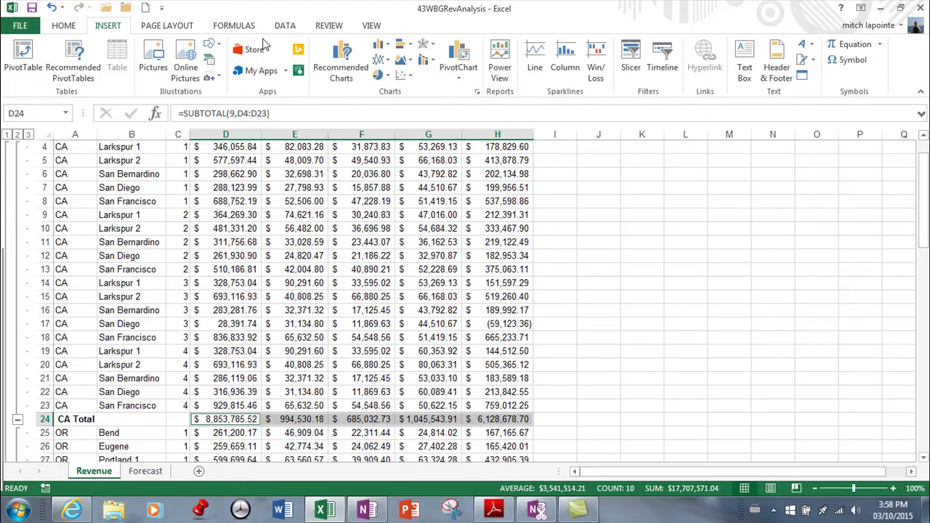
{"action": "left_click", "coordinate": [343, 65]}
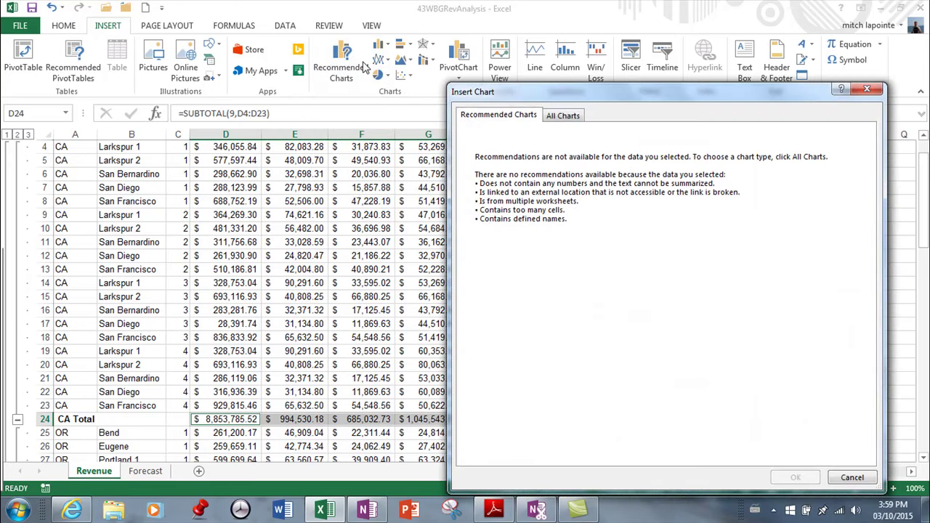
{"action": "left_click", "coordinate": [560, 119]}
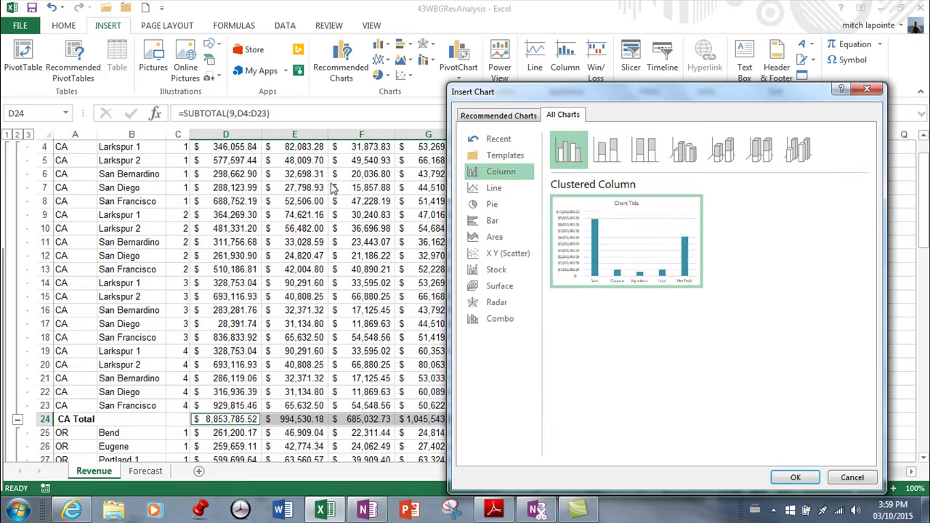
{"action": "left_click", "coordinate": [485, 205]}
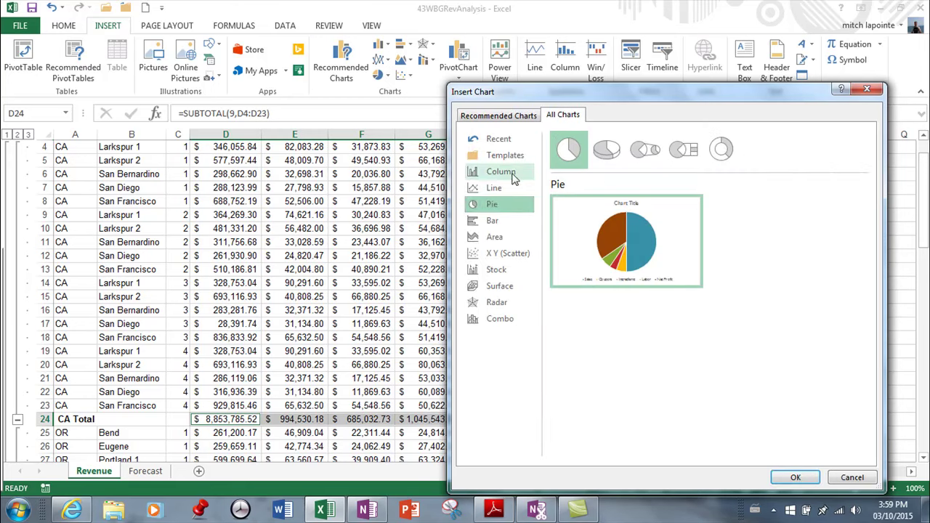
{"action": "mouse_move", "coordinate": [562, 213]}
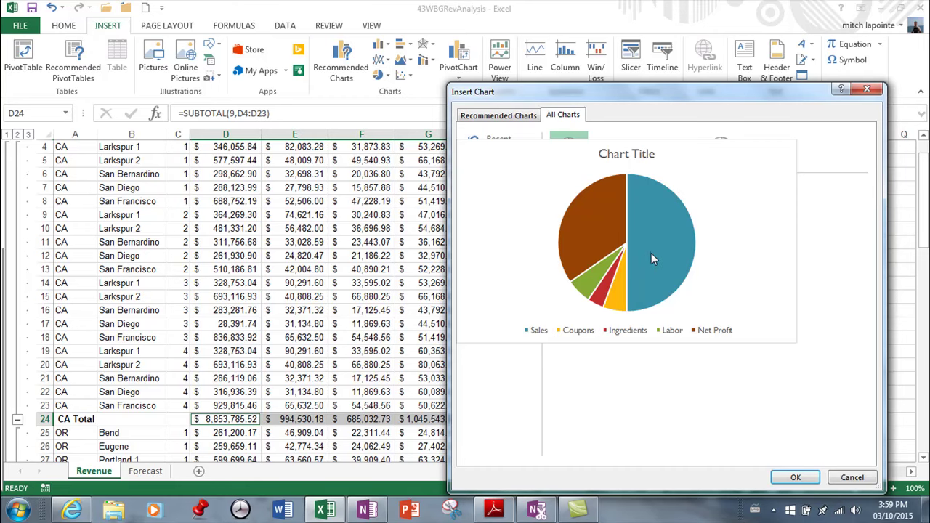
{"action": "left_click", "coordinate": [796, 478]}
{"action": "left_click_drag", "start_coordinate": [612, 269], "coordinate": [443, 210]}
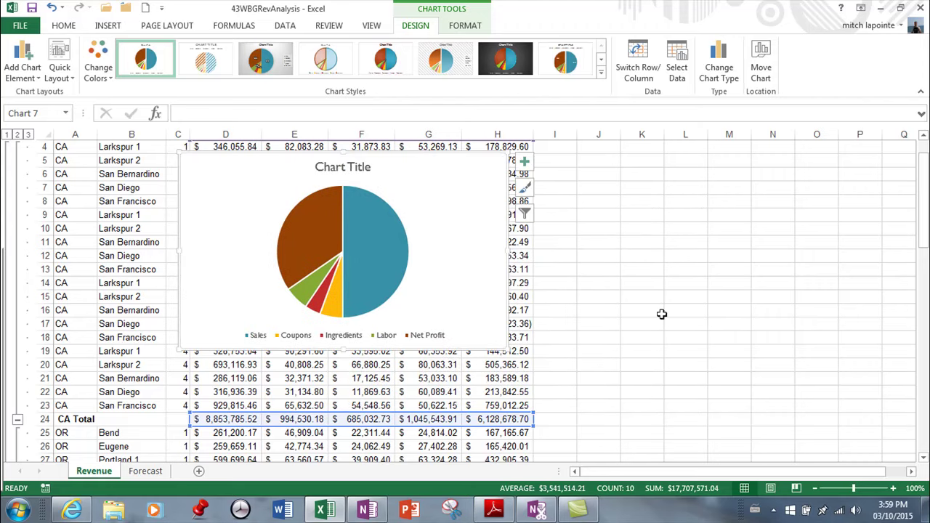
{"action": "left_click_drag", "start_coordinate": [672, 321], "coordinate": [664, 313]}
- Select headers D3:H3 together with the OR Total row figures
{"action": "scroll", "coordinate": [596, 263], "scroll_direction": "up", "scroll_amount": 1}
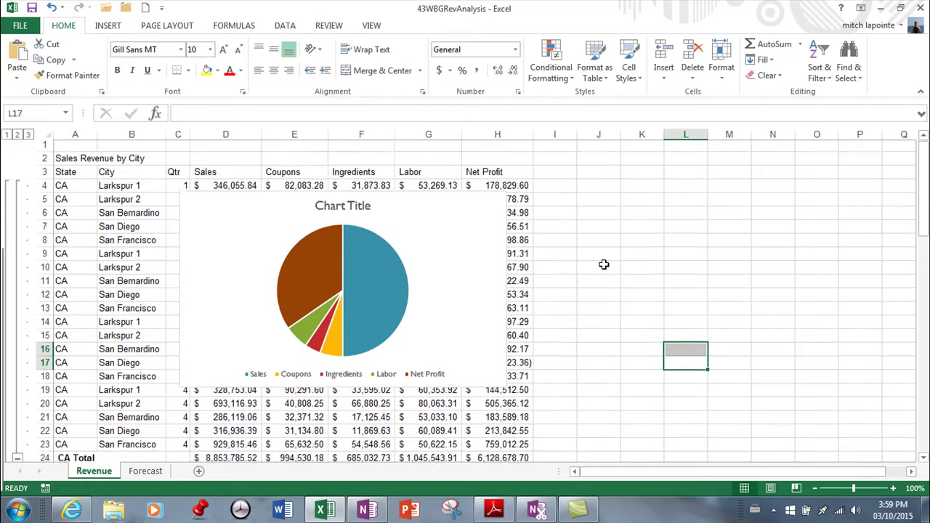
{"action": "left_click", "coordinate": [259, 174]}
{"action": "left_click_drag", "start_coordinate": [259, 175], "coordinate": [502, 176]}
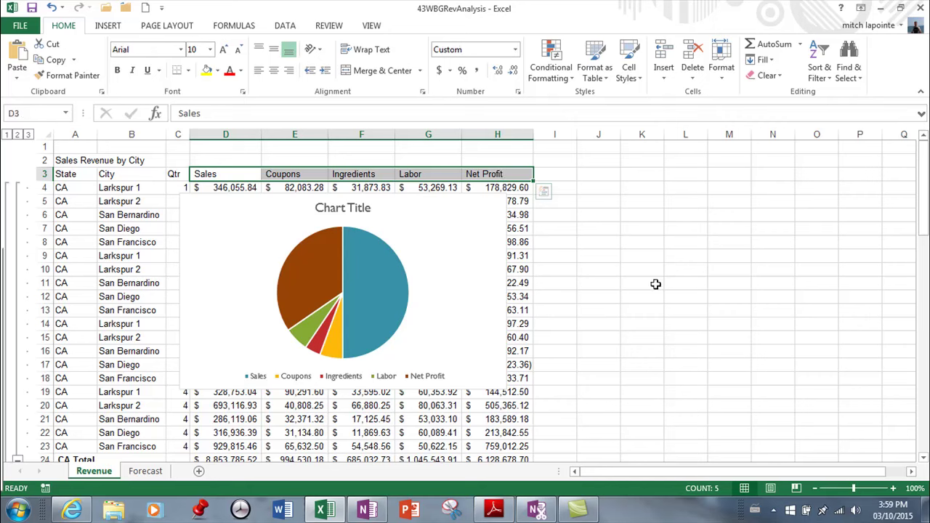
{"action": "scroll", "coordinate": [625, 273], "scroll_direction": "down", "scroll_amount": 11}
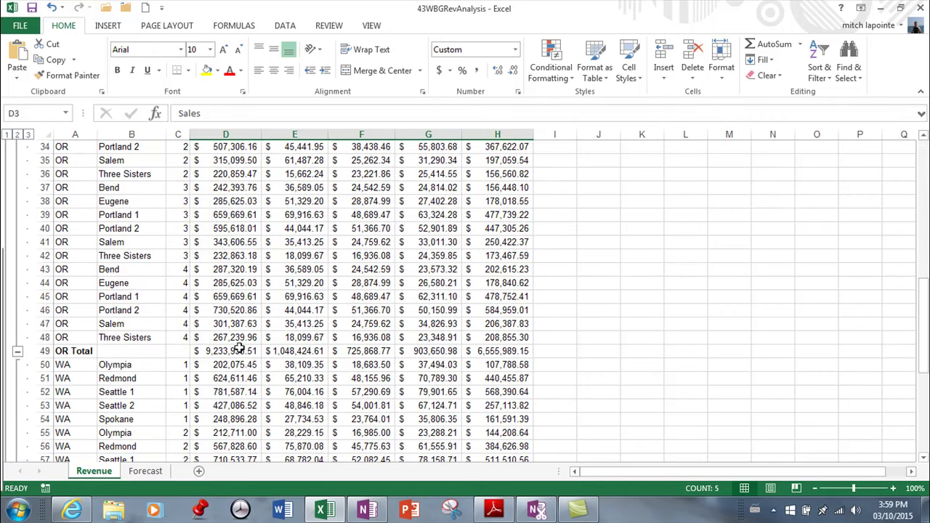
{"action": "left_click_drag", "start_coordinate": [230, 350], "coordinate": [491, 349]}
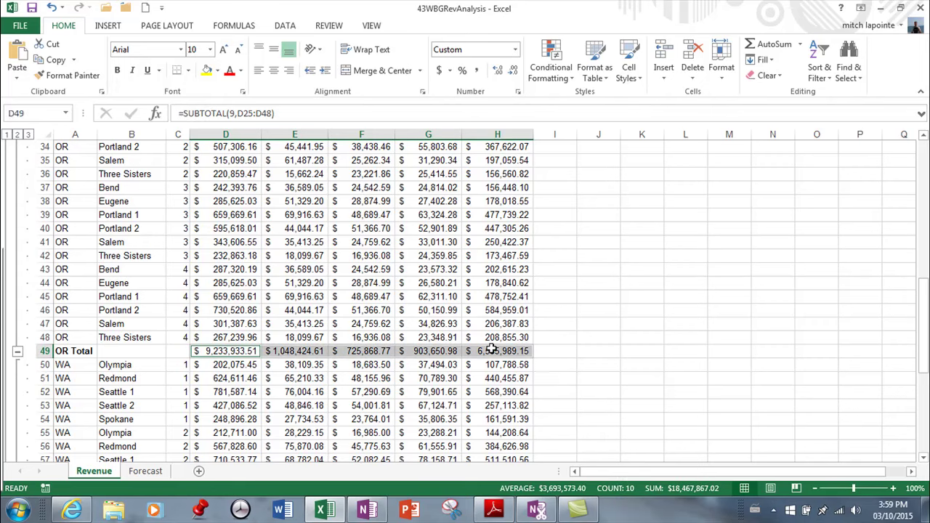
- Insert a pie chart of the OR Total figures via Recommended Charts > All Charts > Pie
{"action": "left_click", "coordinate": [109, 27]}
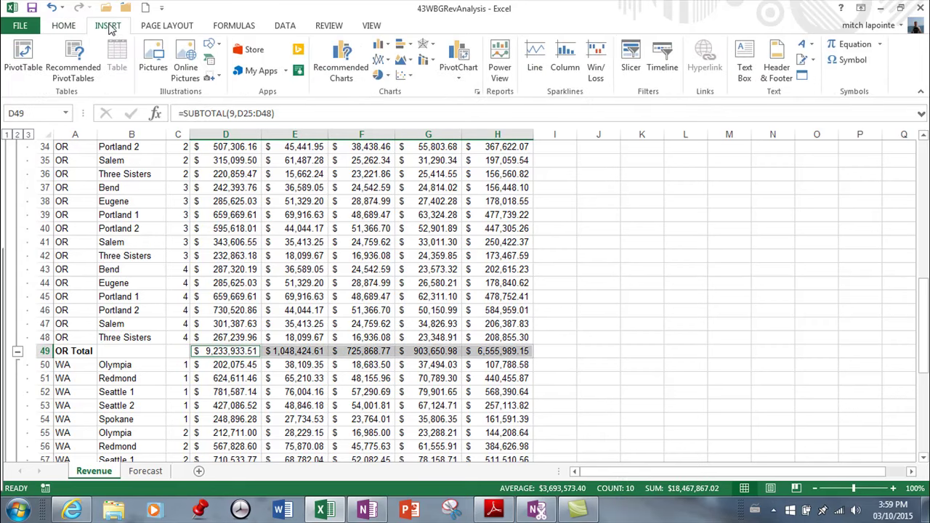
{"action": "left_click", "coordinate": [342, 69]}
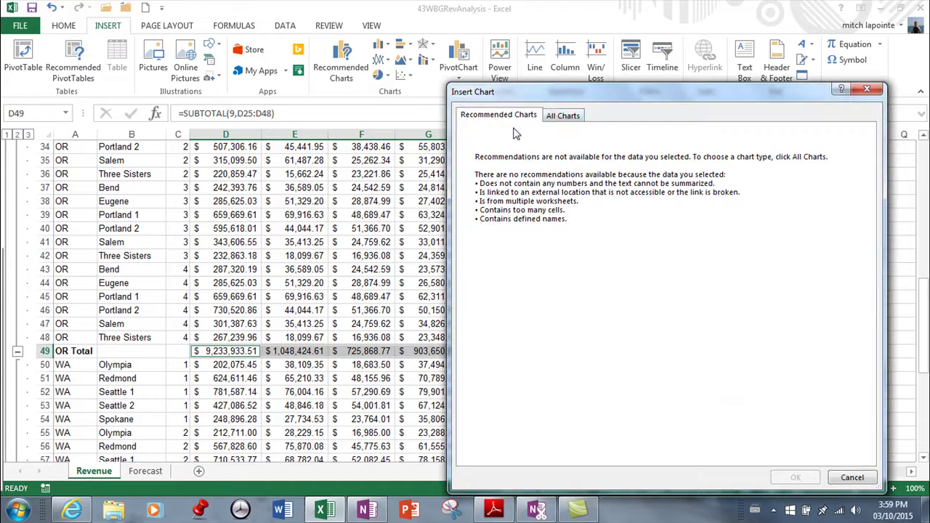
{"action": "left_click", "coordinate": [563, 115]}
{"action": "left_click", "coordinate": [492, 205]}
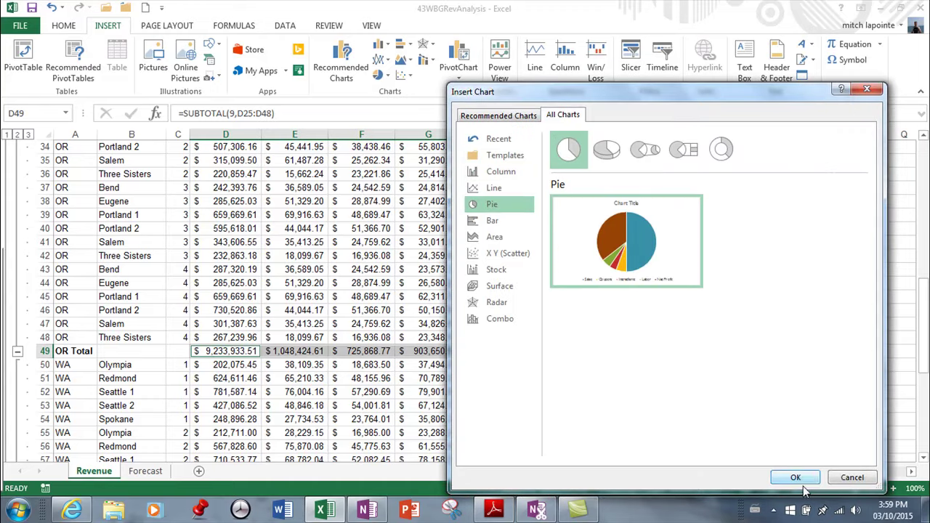
{"action": "left_click", "coordinate": [795, 479]}
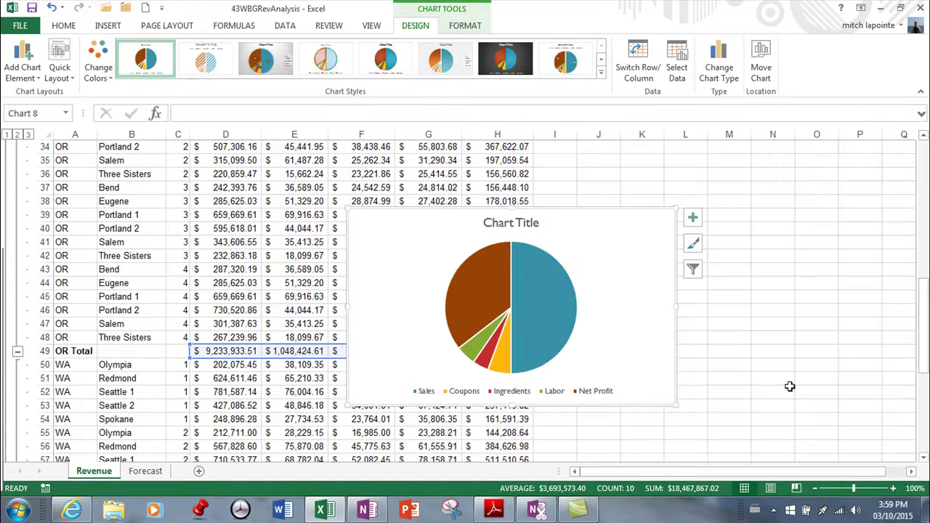
- Move the OR pie chart to columns J–P and raise its plot area inside the chart
{"action": "scroll", "coordinate": [792, 385], "scroll_direction": "up", "scroll_amount": 6}
{"action": "scroll", "coordinate": [730, 409], "scroll_direction": "up", "scroll_amount": 4}
{"action": "scroll", "coordinate": [577, 401], "scroll_direction": "down", "scroll_amount": 7}
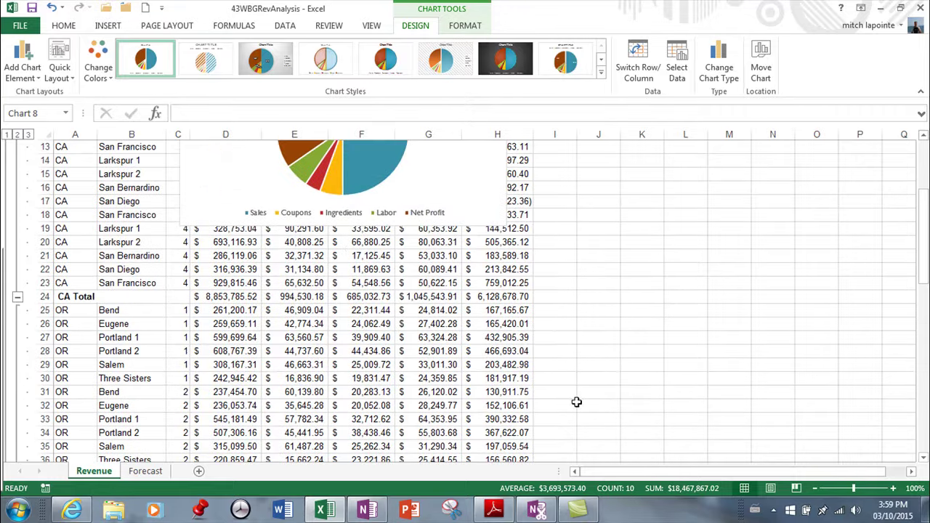
{"action": "left_click_drag", "start_coordinate": [644, 340], "coordinate": [800, 160]}
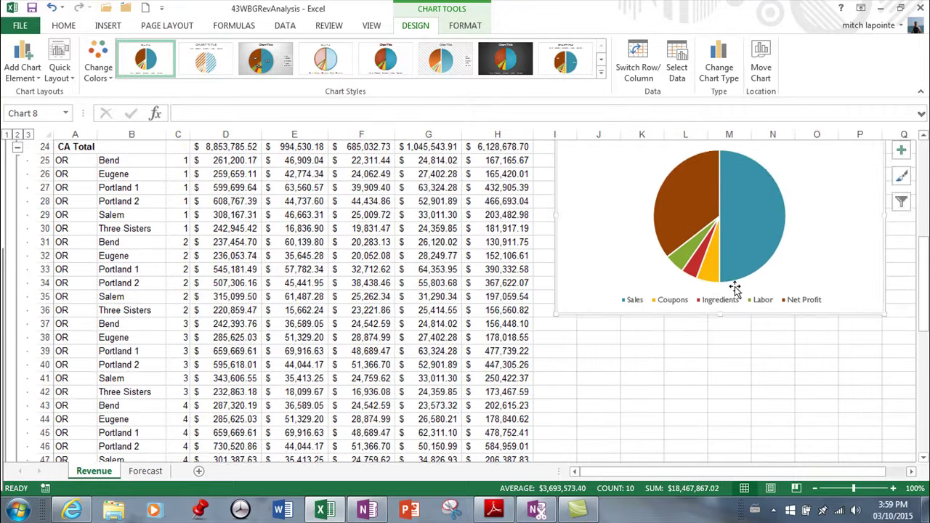
{"action": "scroll", "coordinate": [732, 349], "scroll_direction": "up", "scroll_amount": 4}
{"action": "left_click", "coordinate": [745, 351]}
{"action": "left_click", "coordinate": [743, 323]}
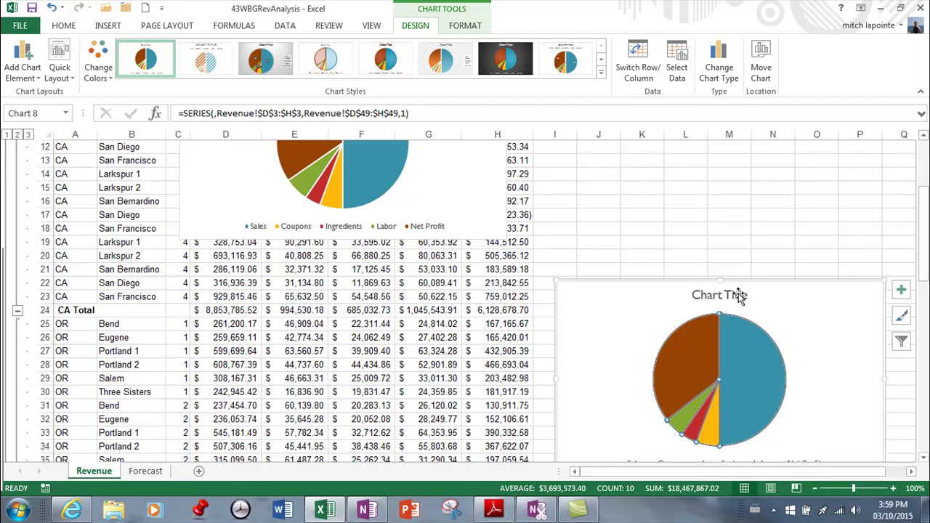
{"action": "left_click_drag", "start_coordinate": [739, 311], "coordinate": [740, 180]}
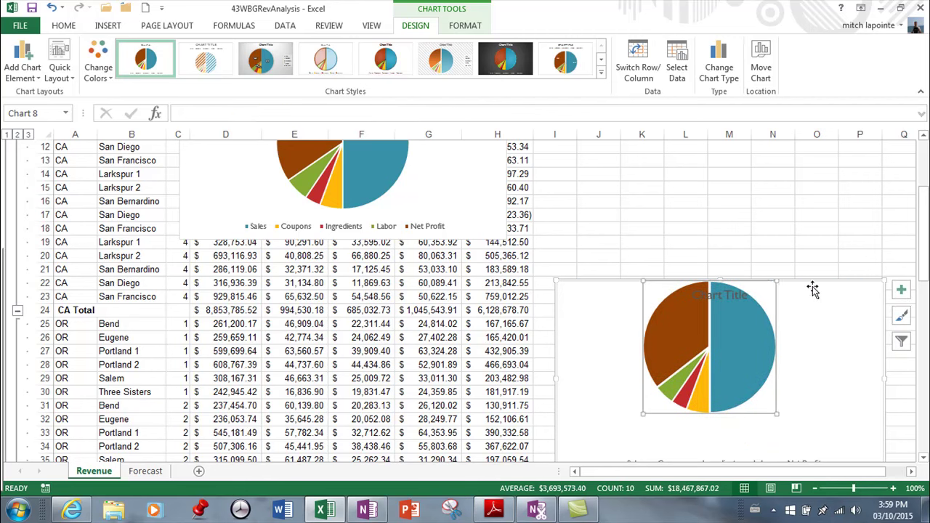
{"action": "scroll", "coordinate": [799, 175], "scroll_direction": "up", "scroll_amount": 1}
{"action": "scroll", "coordinate": [785, 160], "scroll_direction": "up", "scroll_amount": 3}
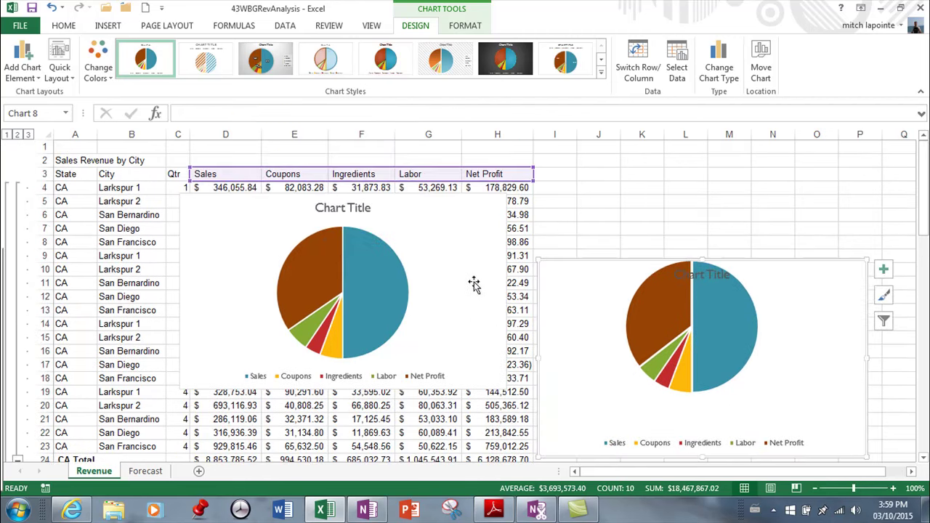
{"action": "left_click_drag", "start_coordinate": [473, 284], "coordinate": [472, 333]}
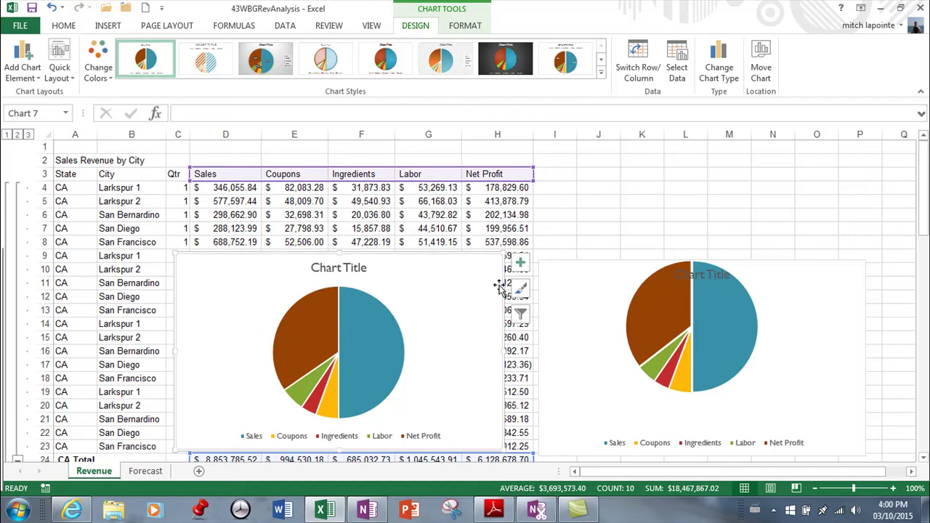
- Delete both the right-hand and left-hand pie charts
{"action": "left_click", "coordinate": [778, 285]}
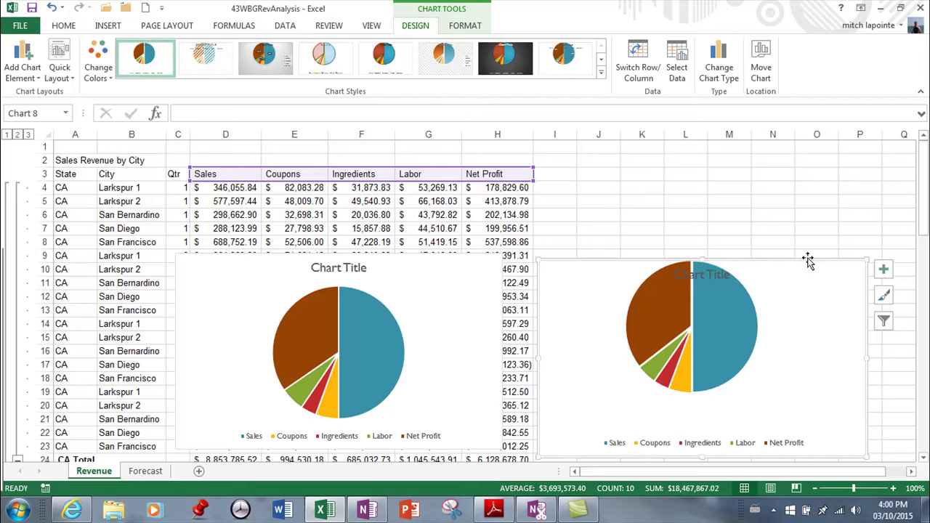
{"action": "key", "text": "Delete"}
{"action": "left_click", "coordinate": [466, 263]}
{"action": "key", "text": "Delete"}
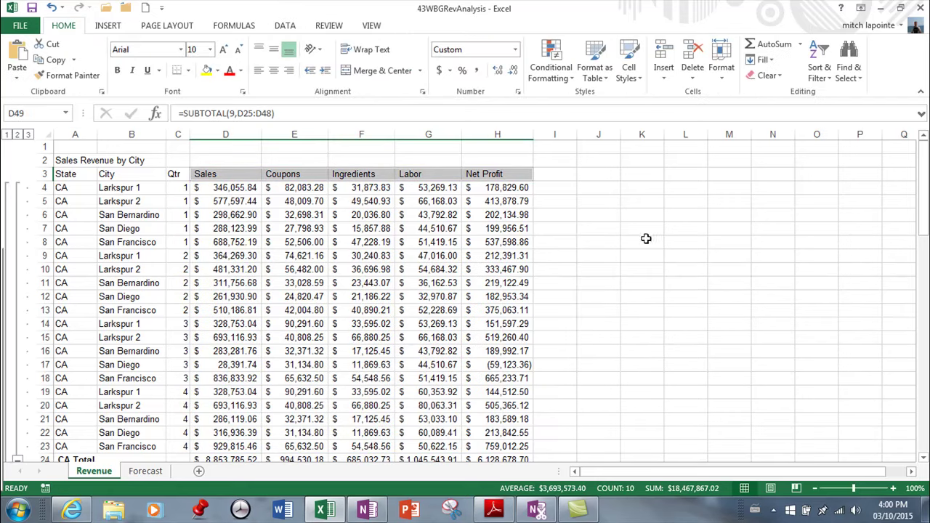
- Select headers D3:H3 plus the CA, OR and WA Total rows (D24:H24, D49:H49, D70:H70)
{"action": "left_click_drag", "start_coordinate": [682, 215], "coordinate": [666, 220]}
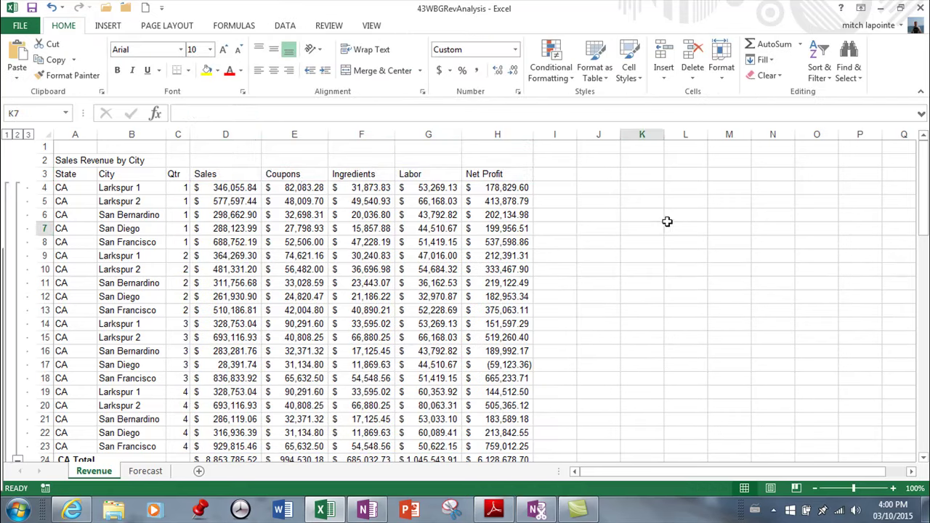
{"action": "left_click_drag", "start_coordinate": [238, 175], "coordinate": [489, 174]}
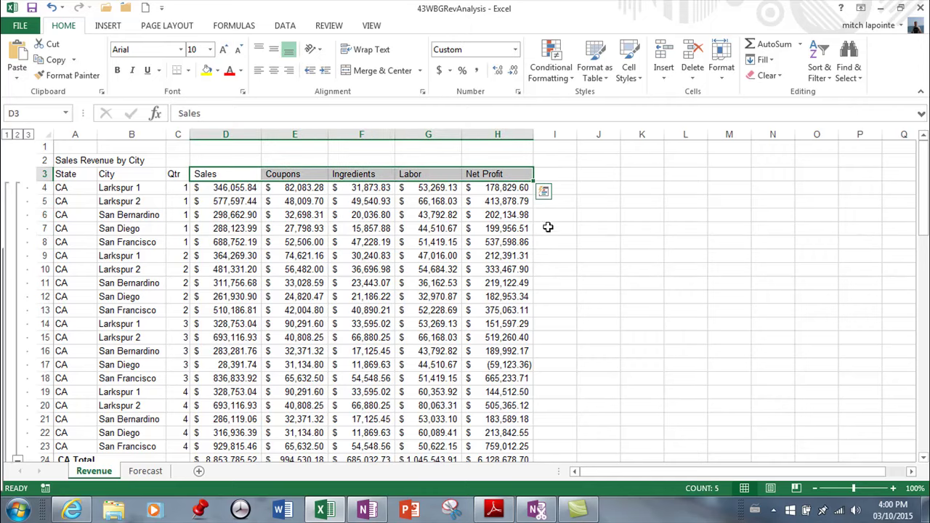
{"action": "scroll", "coordinate": [544, 226], "scroll_direction": "down", "scroll_amount": 2}
{"action": "left_click_drag", "start_coordinate": [239, 378], "coordinate": [508, 380]}
{"action": "scroll", "coordinate": [631, 343], "scroll_direction": "down", "scroll_amount": 1}
{"action": "scroll", "coordinate": [631, 343], "scroll_direction": "down", "scroll_amount": 7}
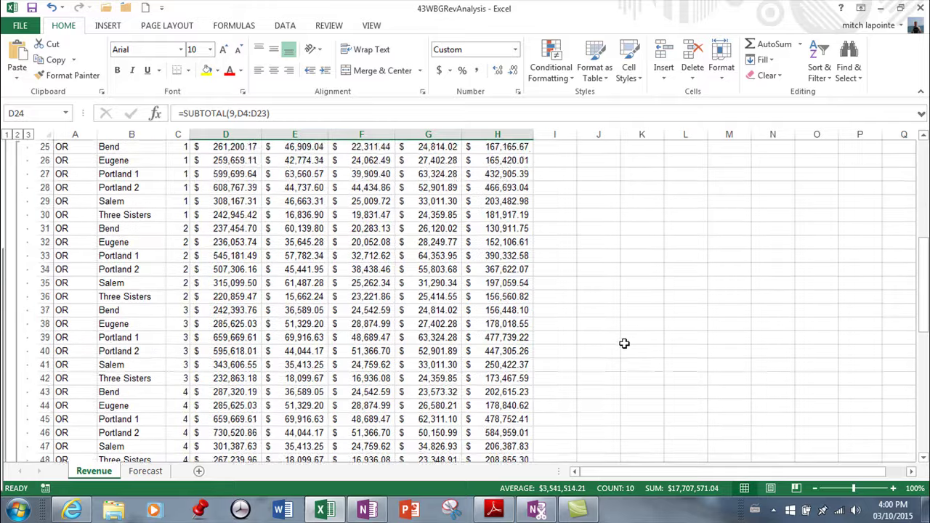
{"action": "left_click", "coordinate": [247, 392], "text": "ctrl"}
{"action": "left_click_drag", "start_coordinate": [247, 392], "coordinate": [530, 396]}
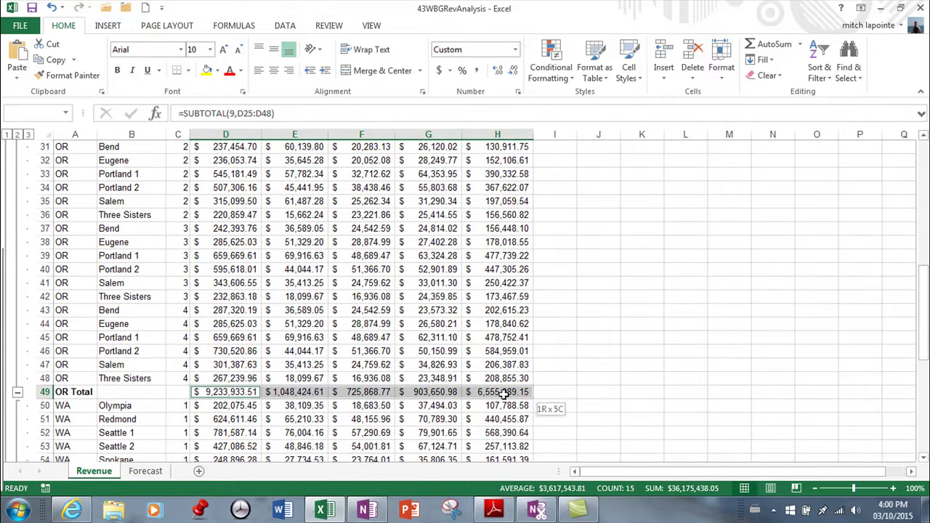
{"action": "scroll", "coordinate": [617, 356], "scroll_direction": "down", "scroll_amount": 7}
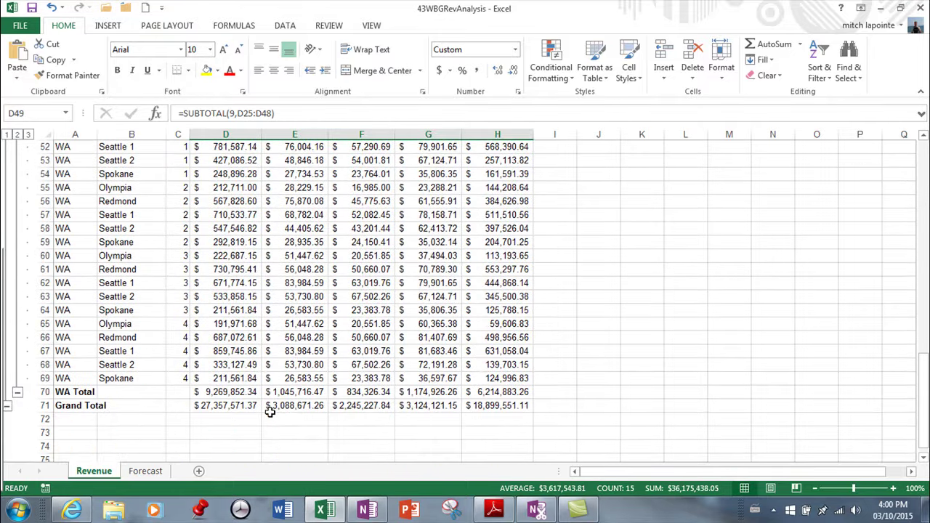
{"action": "left_click_drag", "start_coordinate": [222, 393], "coordinate": [500, 393]}
- Insert a clustered bar chart of the three state totals from All Charts > Bar
{"action": "left_click", "coordinate": [106, 27]}
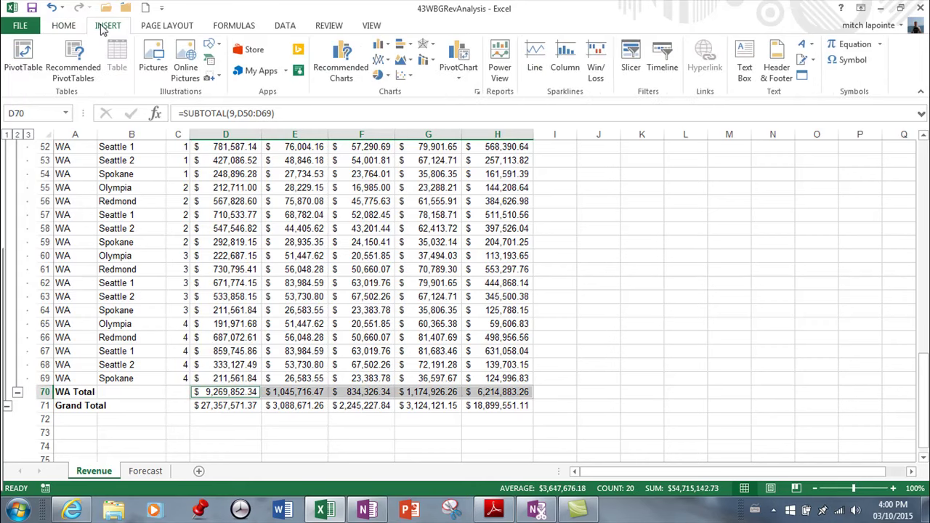
{"action": "left_click", "coordinate": [357, 82]}
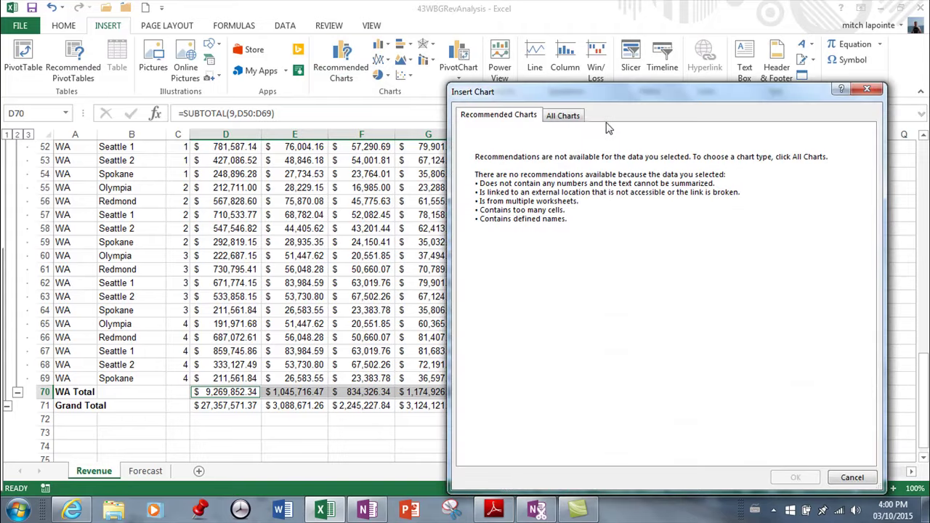
{"action": "left_click", "coordinate": [564, 115]}
{"action": "mouse_move", "coordinate": [670, 258]}
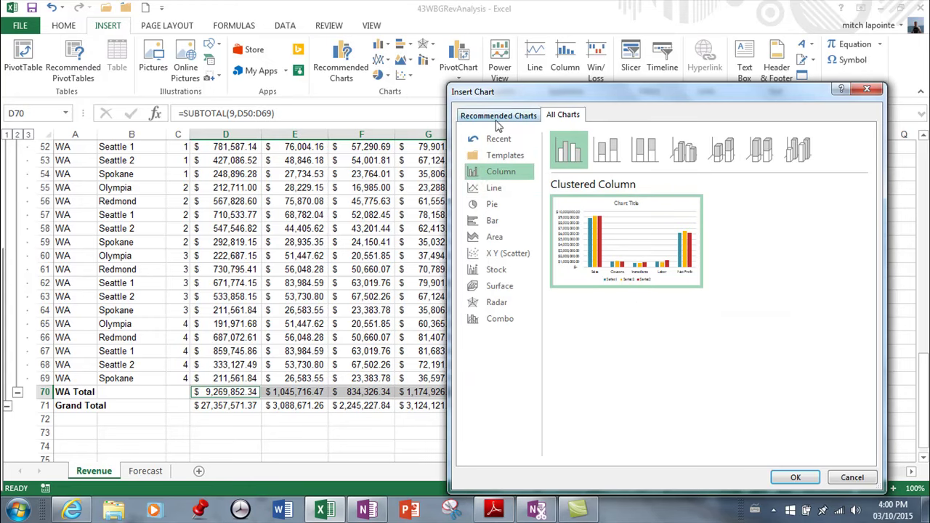
{"action": "left_click", "coordinate": [495, 222]}
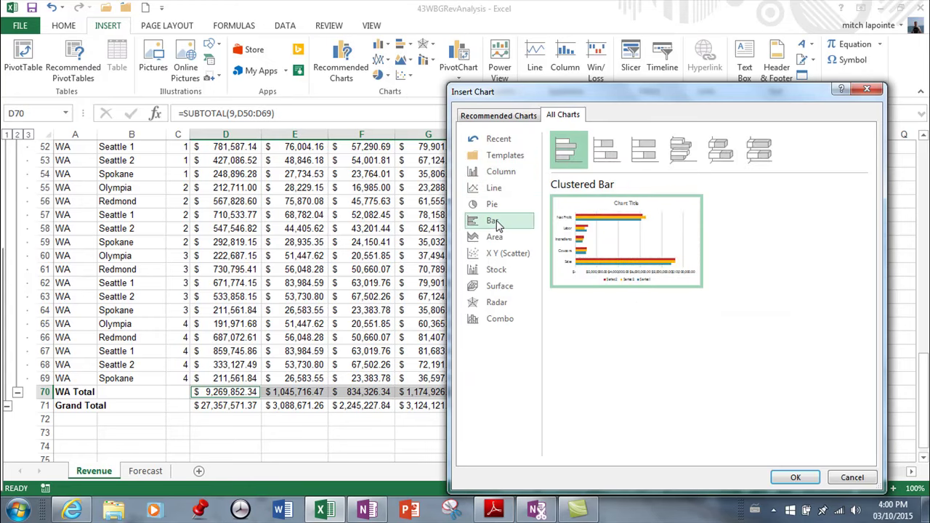
{"action": "left_click", "coordinate": [796, 478]}
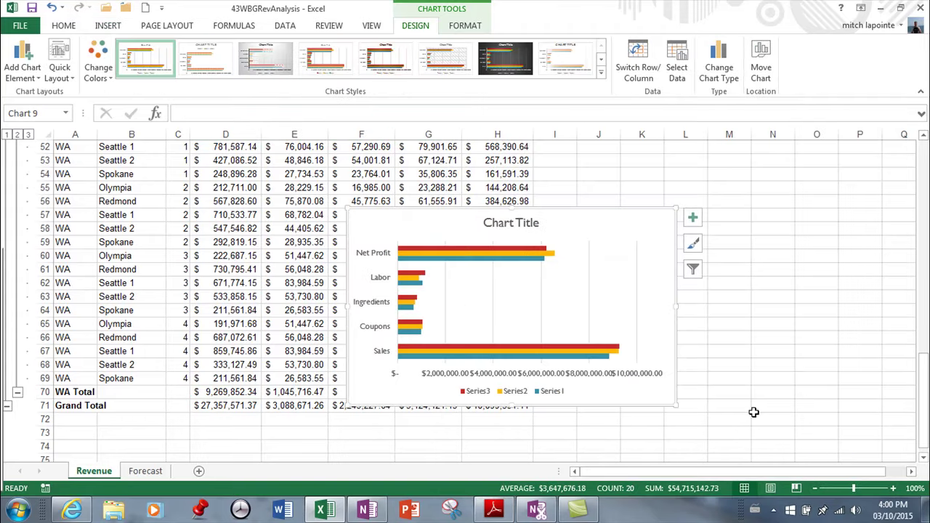
- Try Switch Row/Column and revert it, then change the chart to a clustered column chart
{"action": "left_click", "coordinate": [638, 67]}
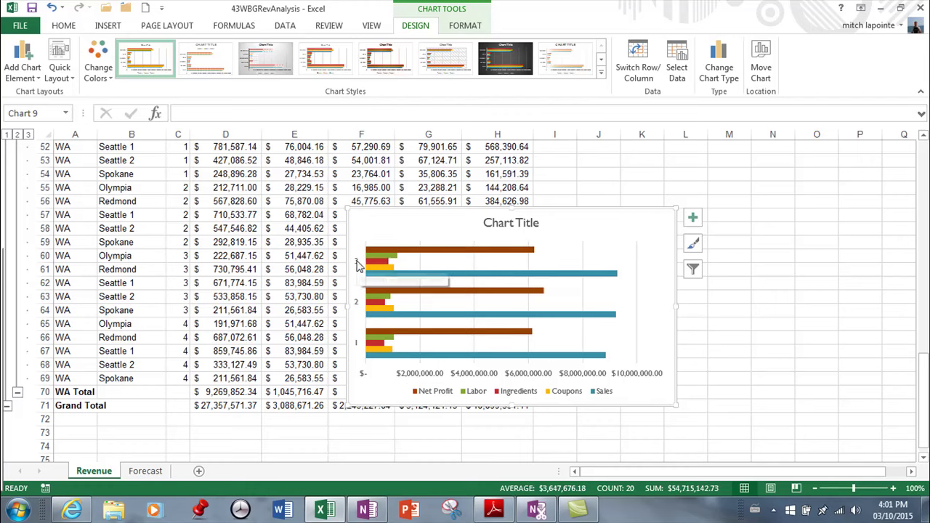
{"action": "left_click", "coordinate": [644, 67]}
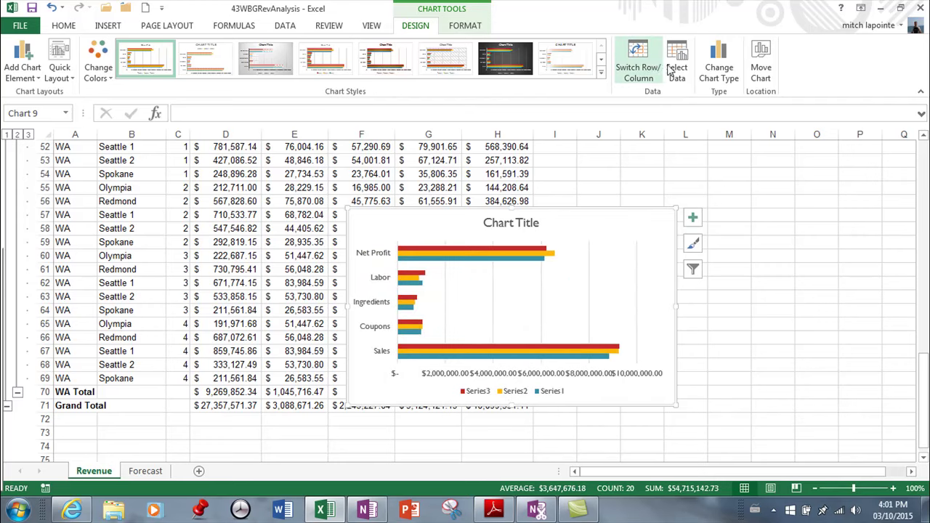
{"action": "left_click", "coordinate": [719, 67]}
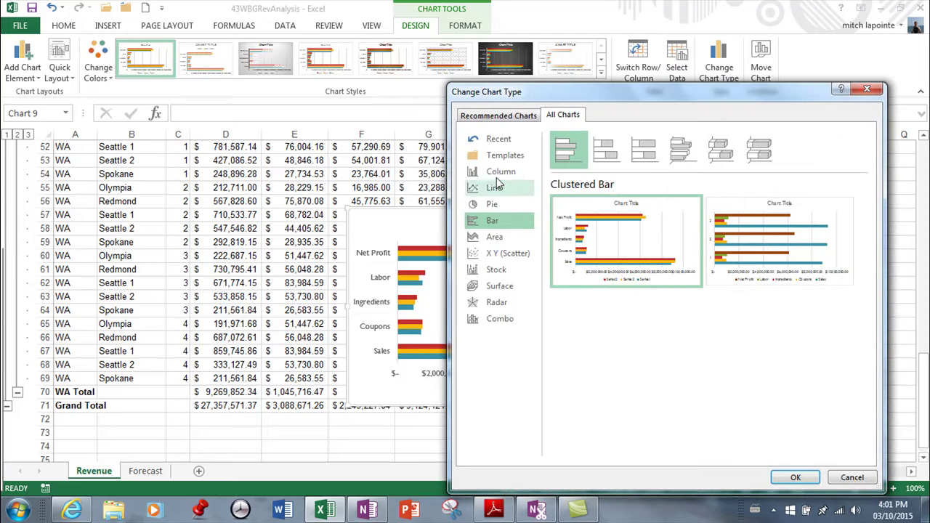
{"action": "left_click", "coordinate": [499, 173]}
{"action": "left_click", "coordinate": [798, 478]}
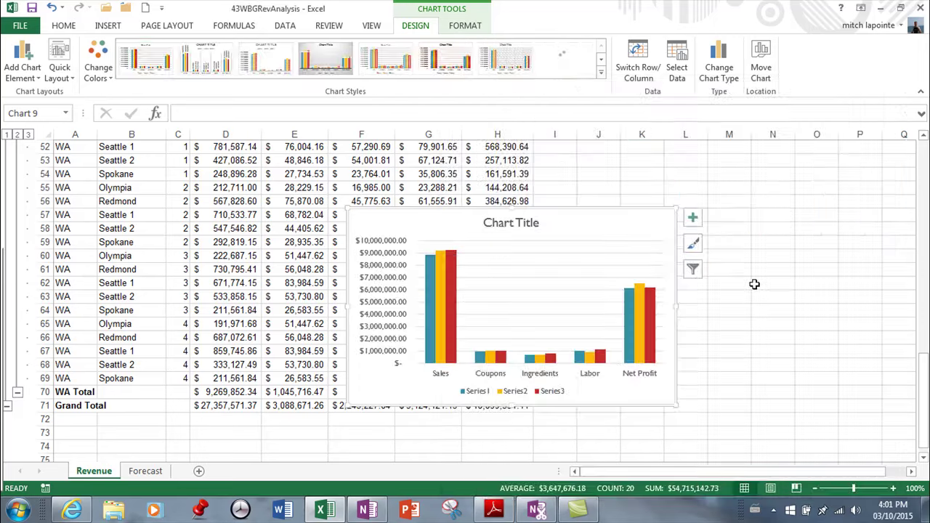
- Delete the column chart and select the Coupons, Ingredients and Labor headers
{"action": "key", "text": "Delete"}
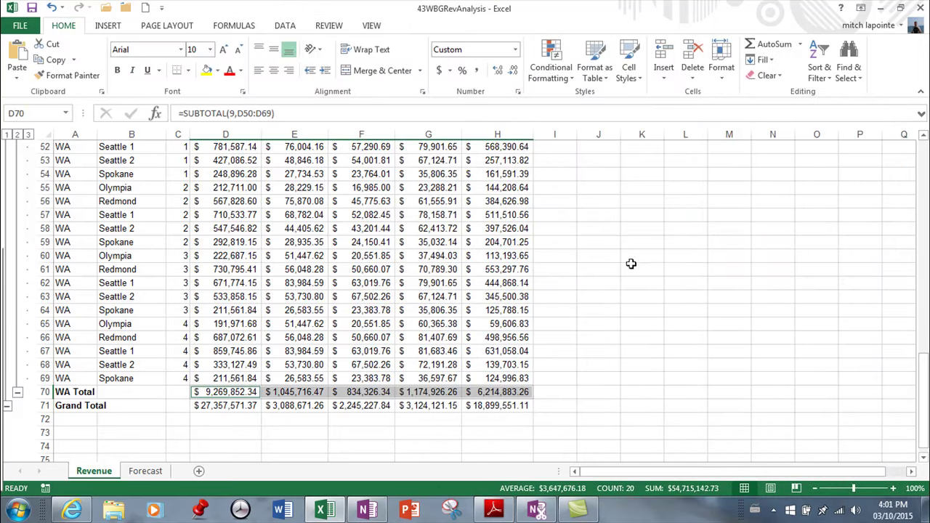
{"action": "scroll", "coordinate": [637, 271], "scroll_direction": "up", "scroll_amount": 17}
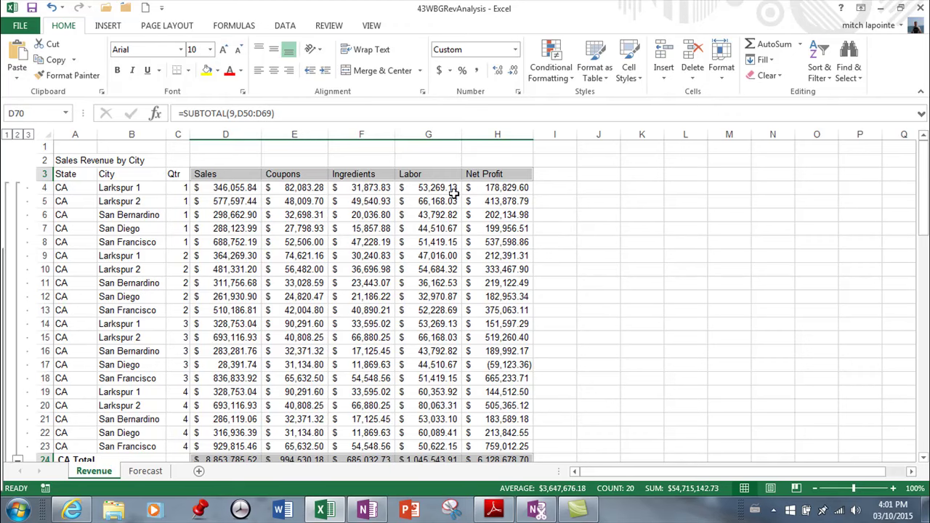
{"action": "left_click", "coordinate": [298, 201]}
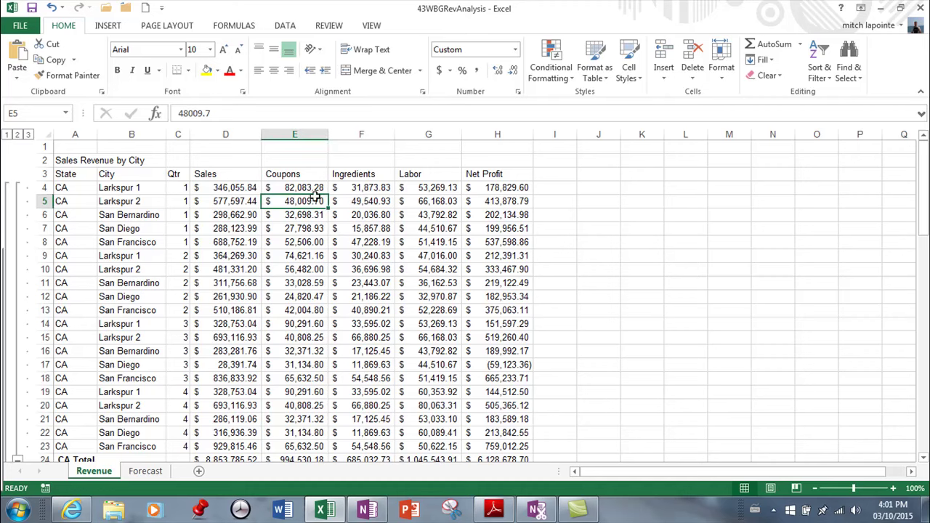
{"action": "left_click_drag", "start_coordinate": [298, 173], "coordinate": [437, 174]}
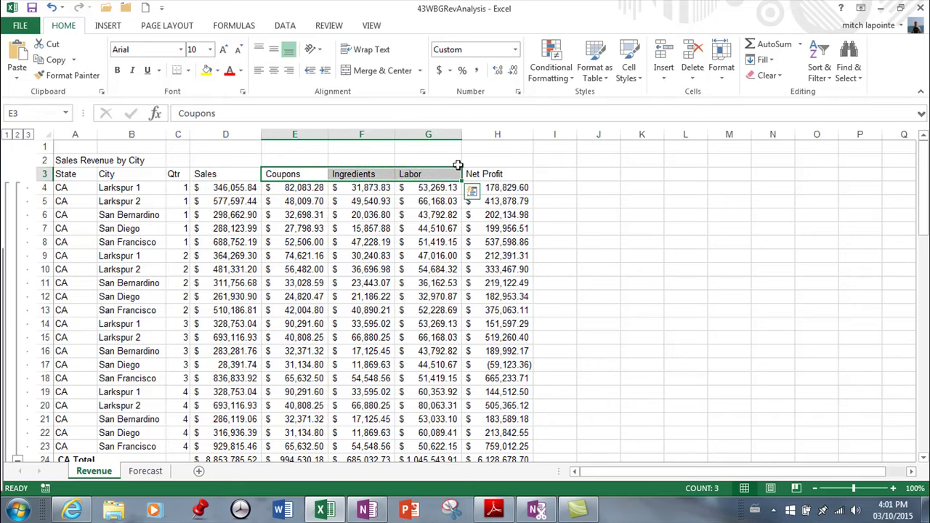
- Add the Coupons–Labor subtotals of the CA, OR and WA Total rows to the selection
{"action": "scroll", "coordinate": [494, 216], "scroll_direction": "down", "scroll_amount": 5}
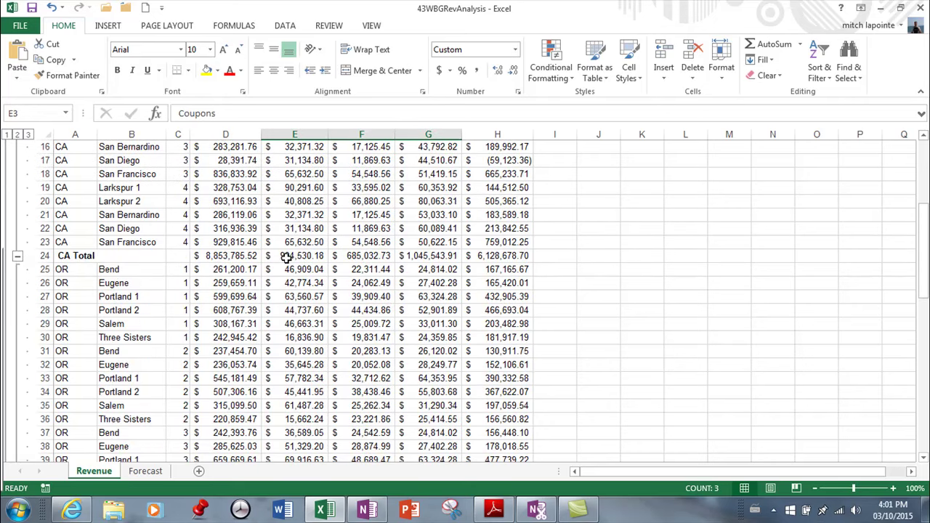
{"action": "left_click_drag", "start_coordinate": [290, 256], "coordinate": [428, 255]}
{"action": "scroll", "coordinate": [586, 266], "scroll_direction": "down", "scroll_amount": 4}
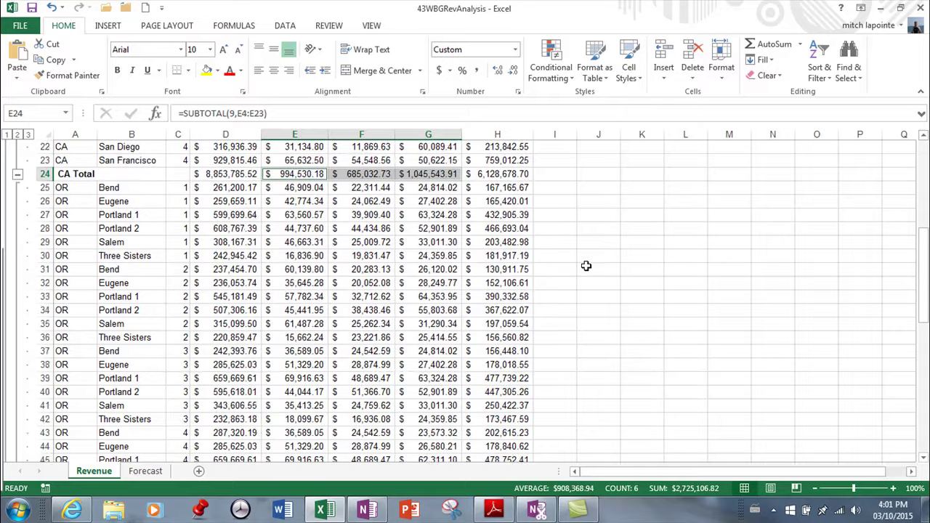
{"action": "scroll", "coordinate": [586, 266], "scroll_direction": "down", "scroll_amount": 3}
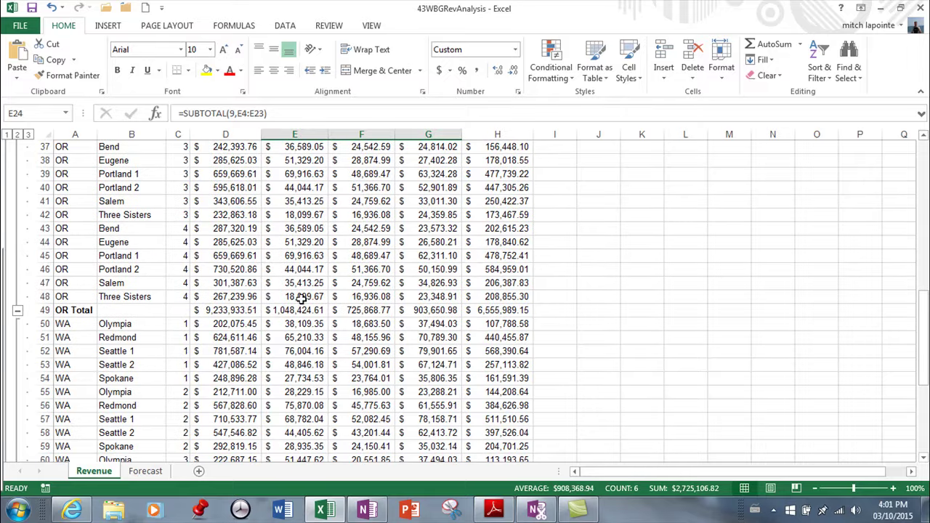
{"action": "left_click_drag", "start_coordinate": [298, 309], "coordinate": [425, 310]}
{"action": "scroll", "coordinate": [556, 312], "scroll_direction": "down", "scroll_amount": 6}
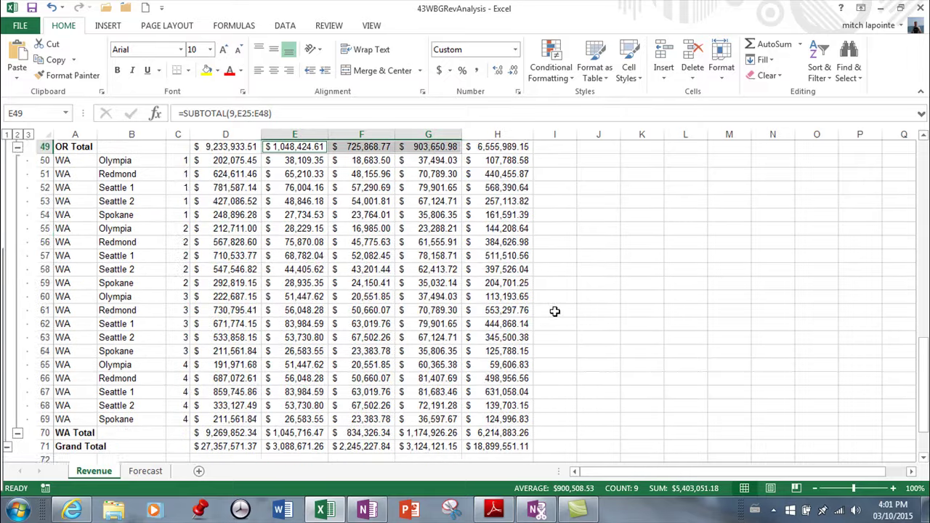
{"action": "left_click_drag", "start_coordinate": [304, 353], "coordinate": [426, 353]}
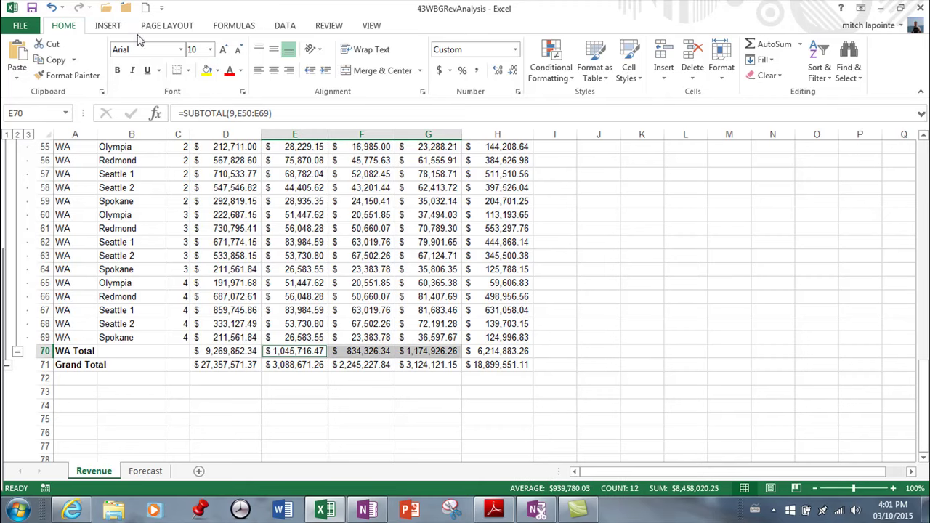
{"action": "left_click", "coordinate": [112, 27]}
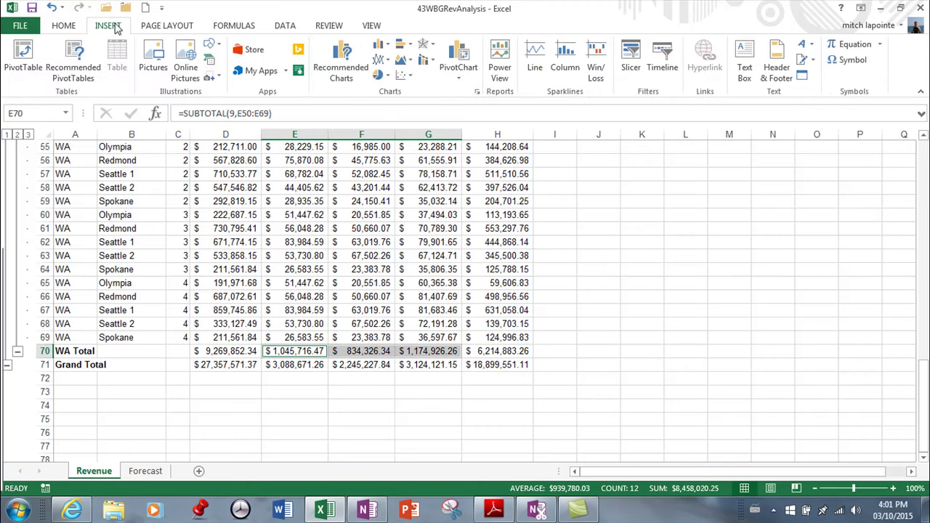
{"action": "left_click", "coordinate": [352, 75]}
{"action": "left_click", "coordinate": [581, 116]}
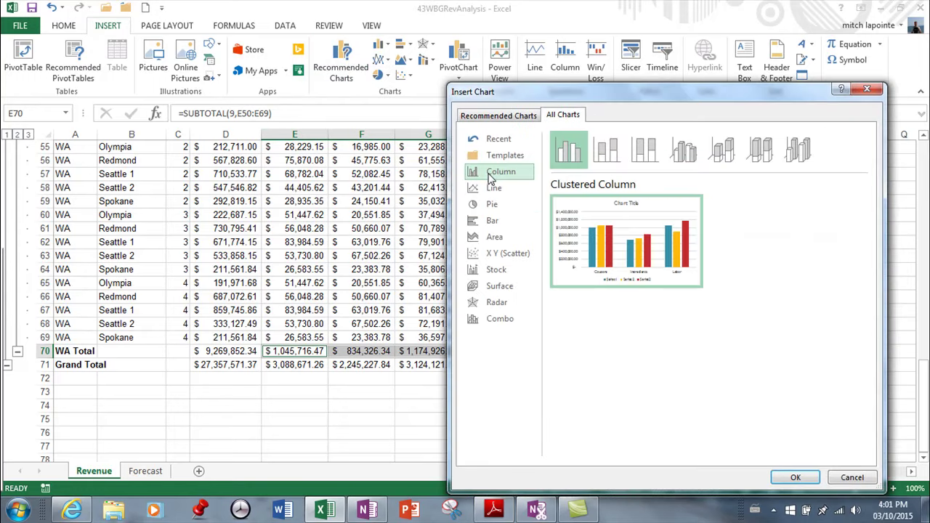
{"action": "left_click", "coordinate": [796, 478]}
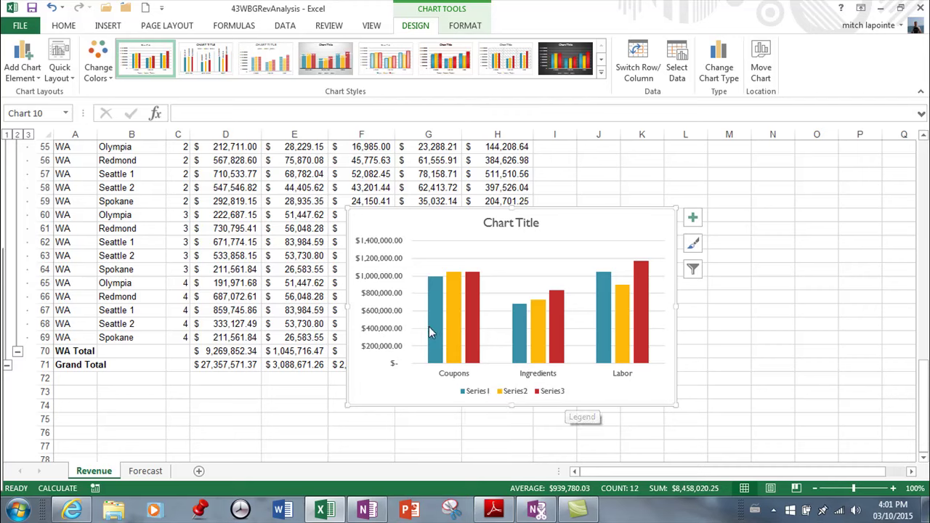
{"action": "mouse_move", "coordinate": [641, 325]}
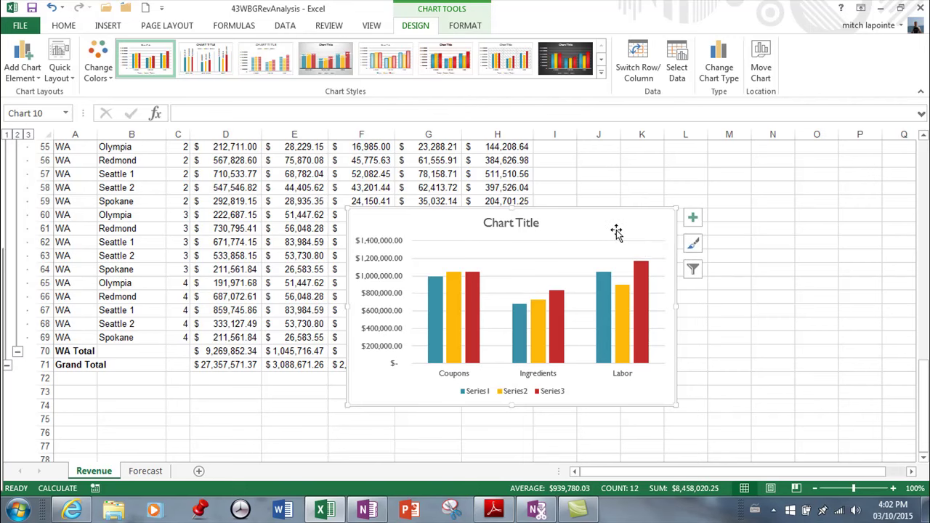
{"action": "key", "text": "Delete"}
- Select the five Q1 California city names B4:B8 and their Net Profit values H4:H8
{"action": "scroll", "coordinate": [614, 233], "scroll_direction": "up", "scroll_amount": 18}
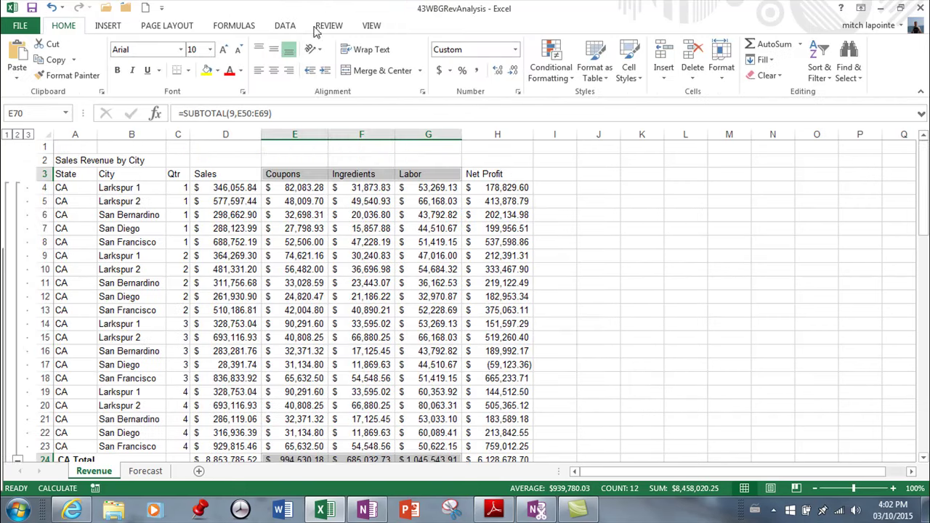
{"action": "left_click_drag", "start_coordinate": [127, 187], "coordinate": [132, 245]}
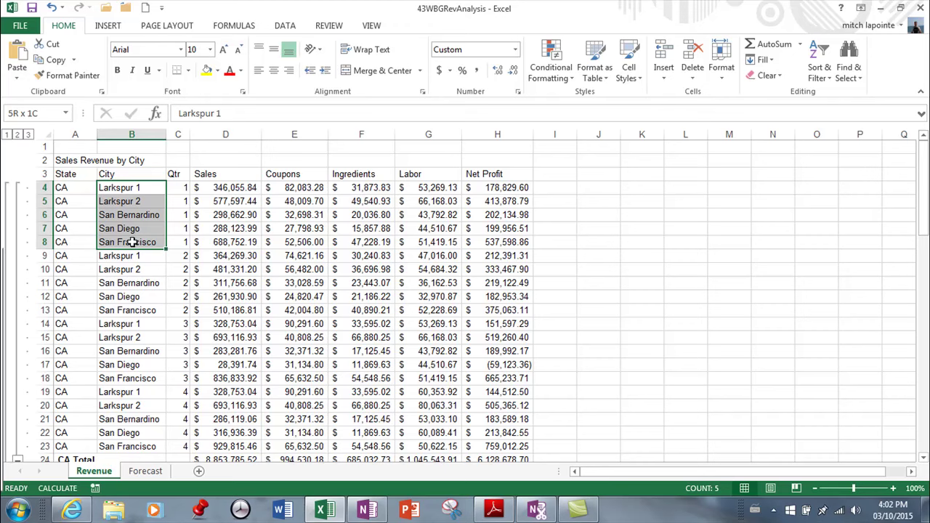
{"action": "left_click_drag", "start_coordinate": [132, 242], "coordinate": [134, 242]}
{"action": "left_click_drag", "start_coordinate": [503, 188], "coordinate": [507, 241]}
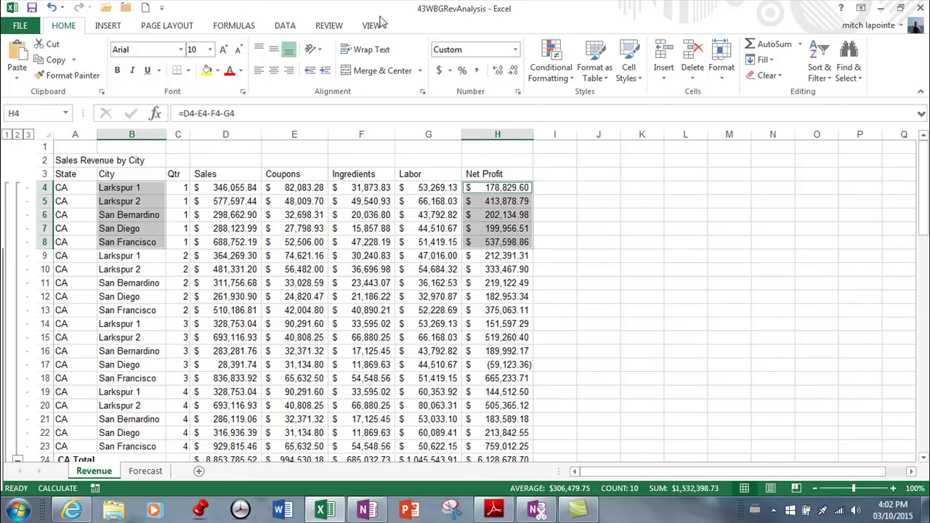
- Insert a 2-D pie chart of the five cities' Q1 net profit
{"action": "left_click", "coordinate": [106, 26]}
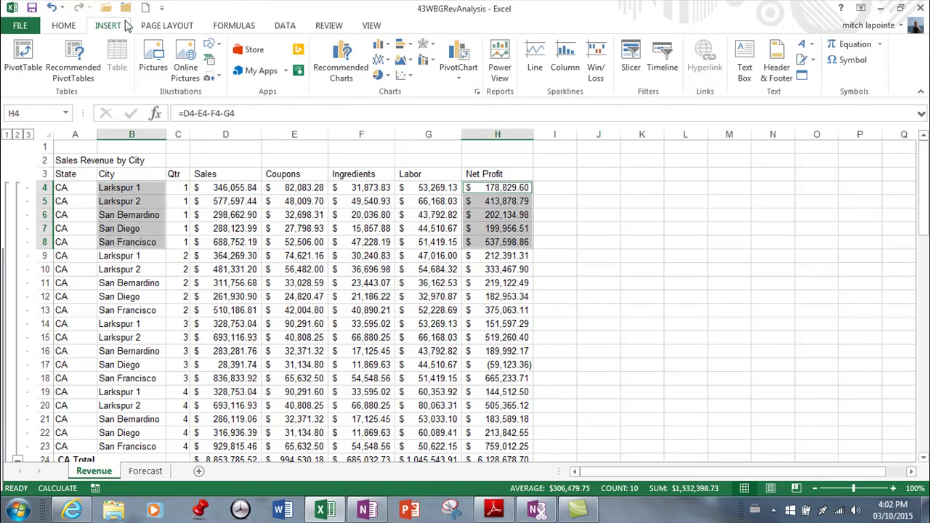
{"action": "left_click", "coordinate": [380, 75]}
{"action": "left_click", "coordinate": [393, 118]}
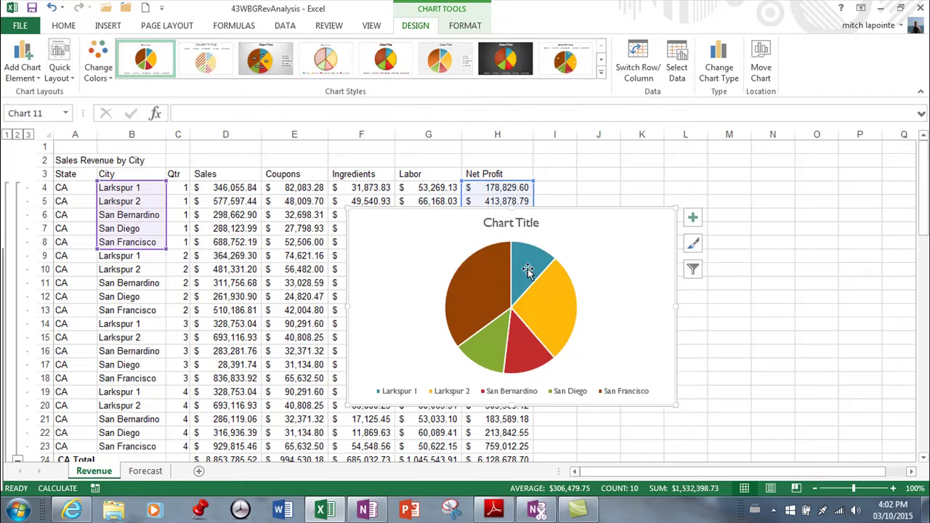
{"action": "mouse_move", "coordinate": [527, 266]}
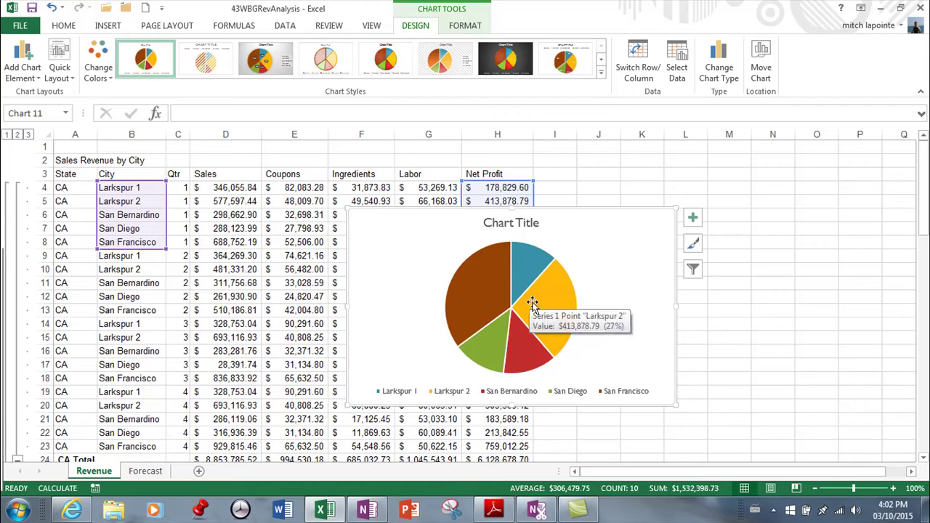
{"action": "mouse_move", "coordinate": [496, 308]}
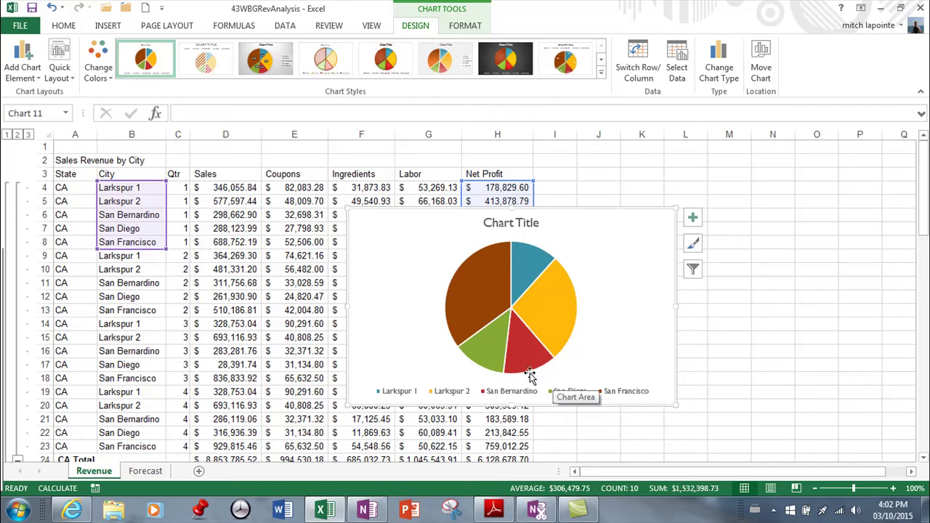
{"action": "left_click", "coordinate": [69, 73]}
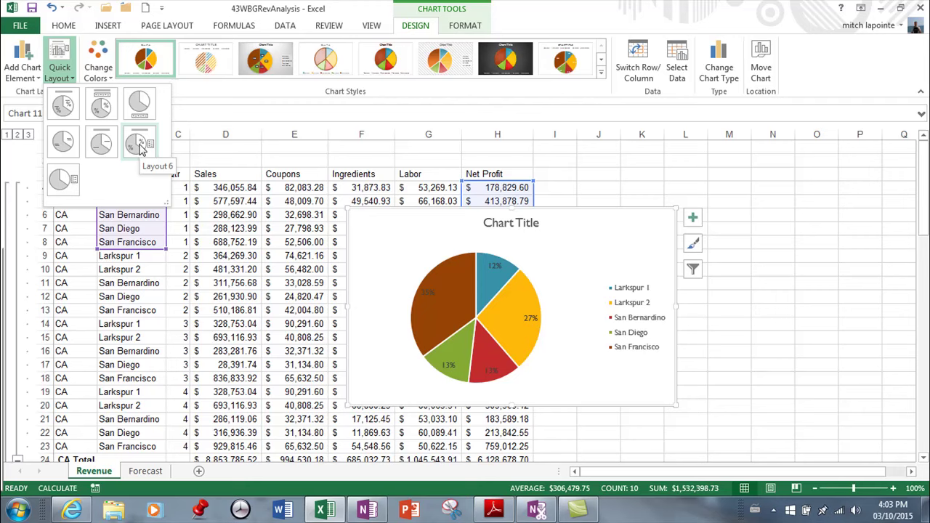
- Apply Layout 1 labels, move the pie to columns J–P, and browse styles and colours without changing them
{"action": "left_click", "coordinate": [60, 109]}
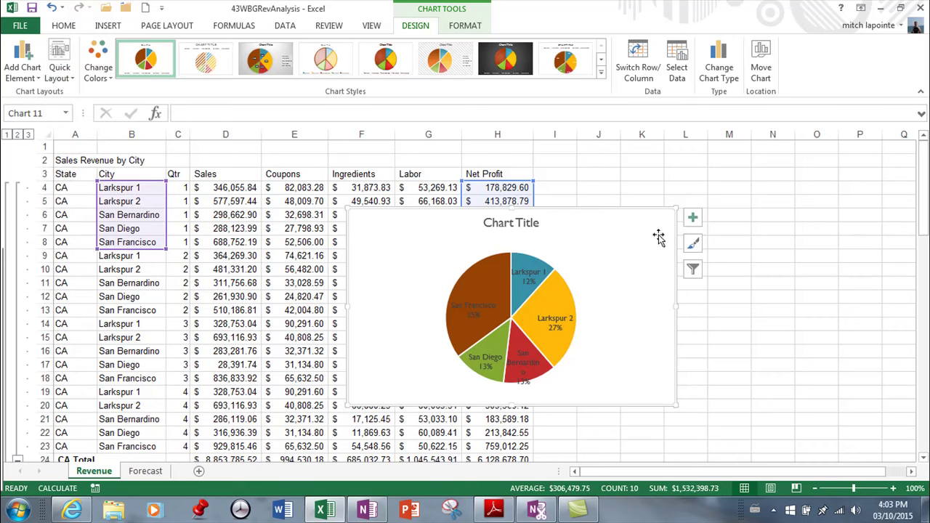
{"action": "left_click_drag", "start_coordinate": [646, 210], "coordinate": [884, 158]}
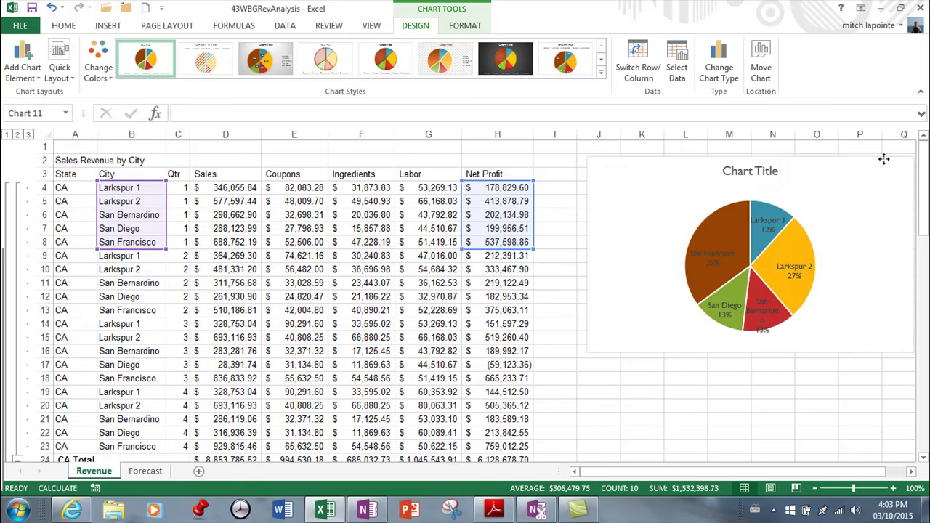
{"action": "left_click", "coordinate": [601, 72]}
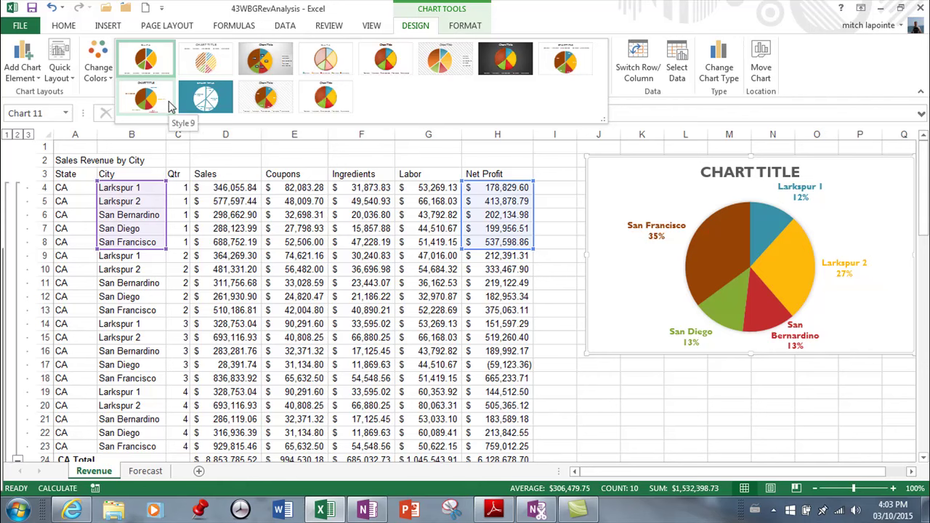
{"action": "left_click", "coordinate": [97, 72]}
{"action": "left_click", "coordinate": [97, 73]}
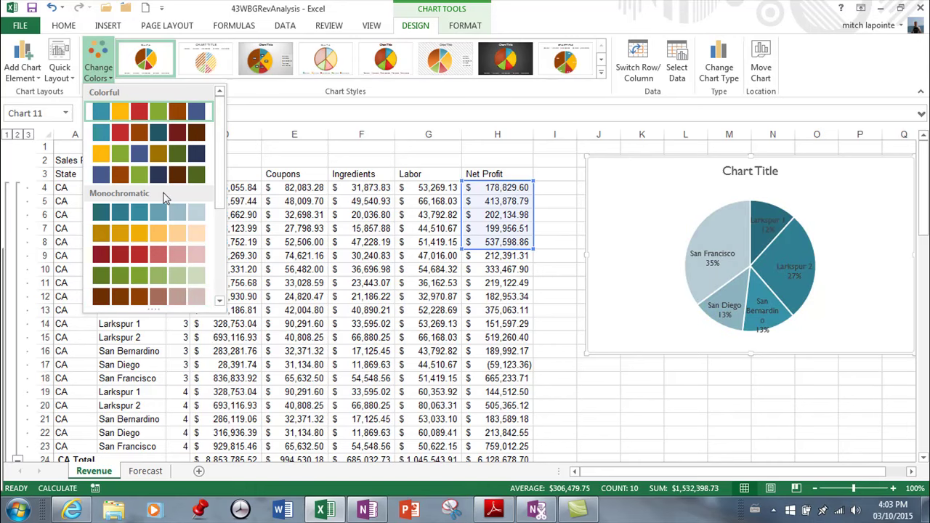
{"action": "key", "text": "Escape"}
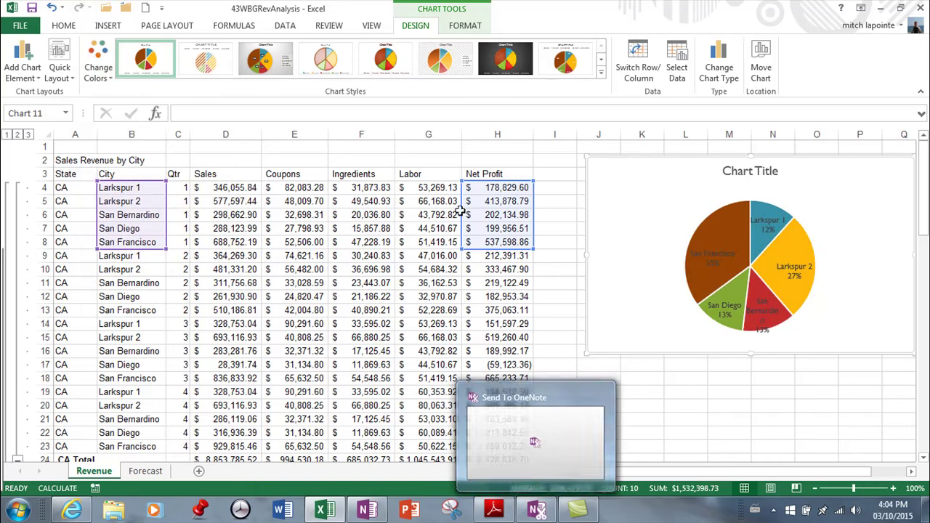
- Temporarily set Larkspur 1's sales in D4 to 1,000,000, then undo back to 346,055.84
{"action": "left_click", "coordinate": [497, 187]}
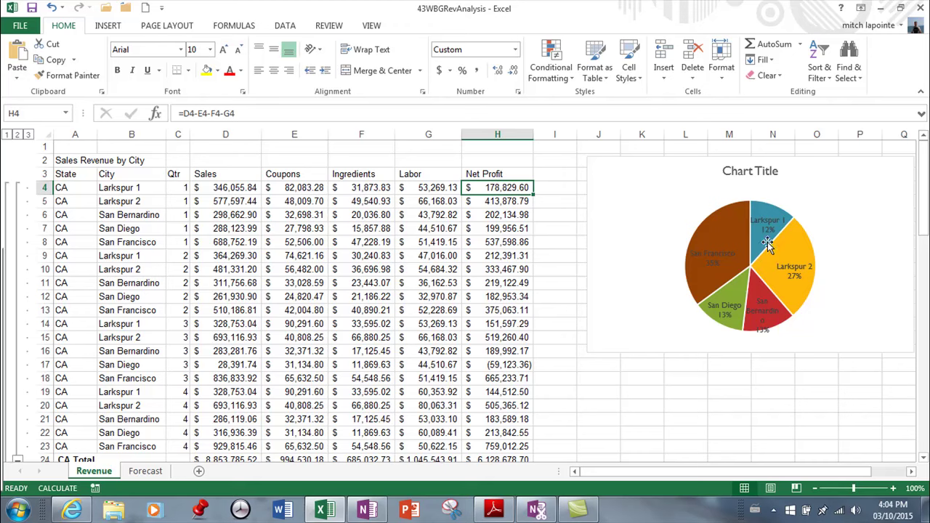
{"action": "left_click", "coordinate": [224, 189]}
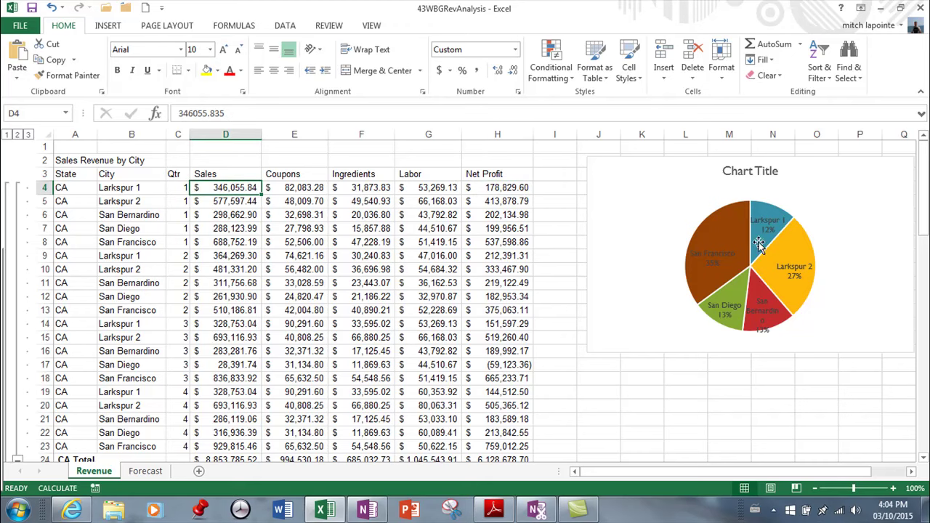
{"action": "mouse_move", "coordinate": [766, 248]}
{"action": "type", "text": "1,0"}
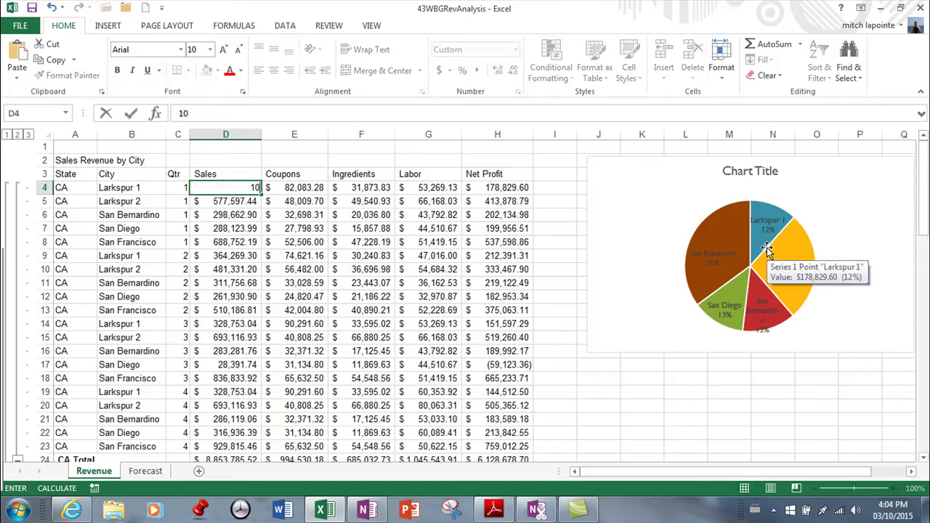
{"action": "type", "text": "00,000"}
{"action": "key", "text": "Return"}
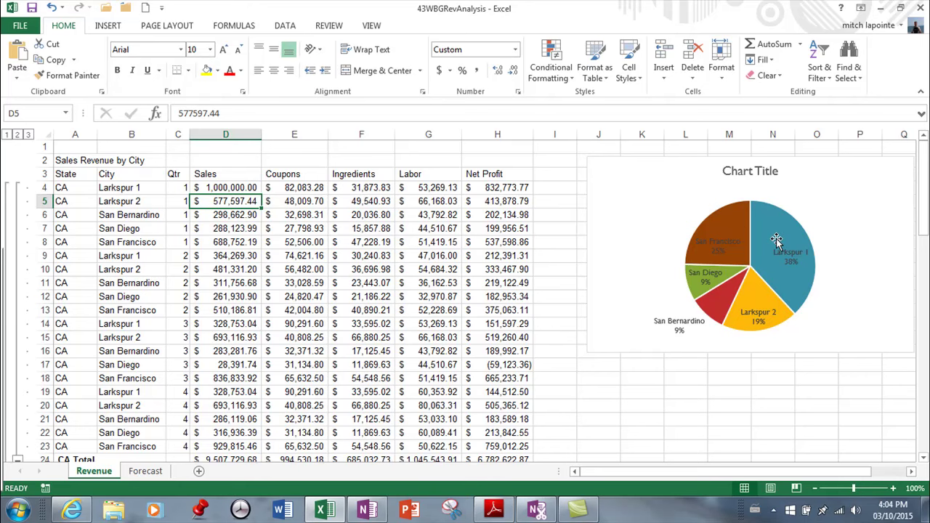
{"action": "left_click", "coordinate": [51, 8]}
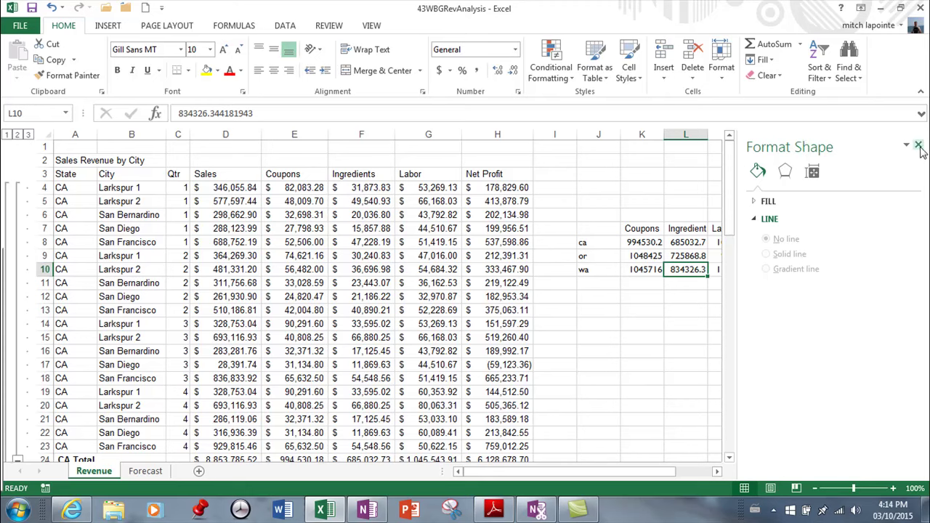
{"action": "left_click", "coordinate": [919, 147]}
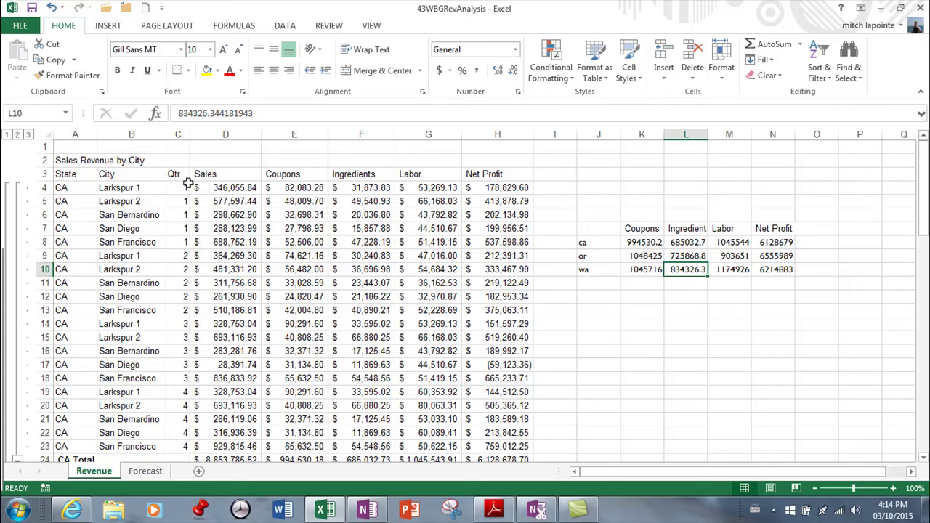
{"action": "left_click_drag", "start_coordinate": [297, 174], "coordinate": [429, 177]}
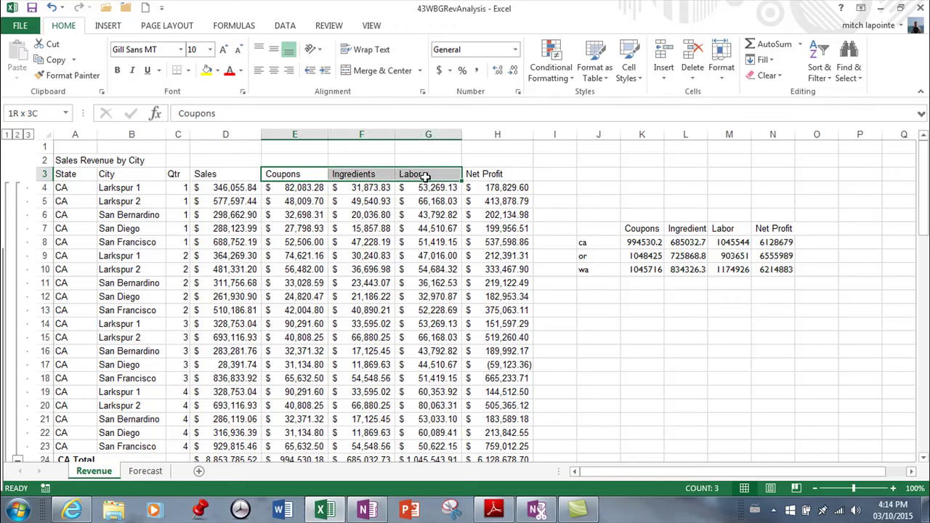
{"action": "left_click_drag", "start_coordinate": [425, 177], "coordinate": [491, 174]}
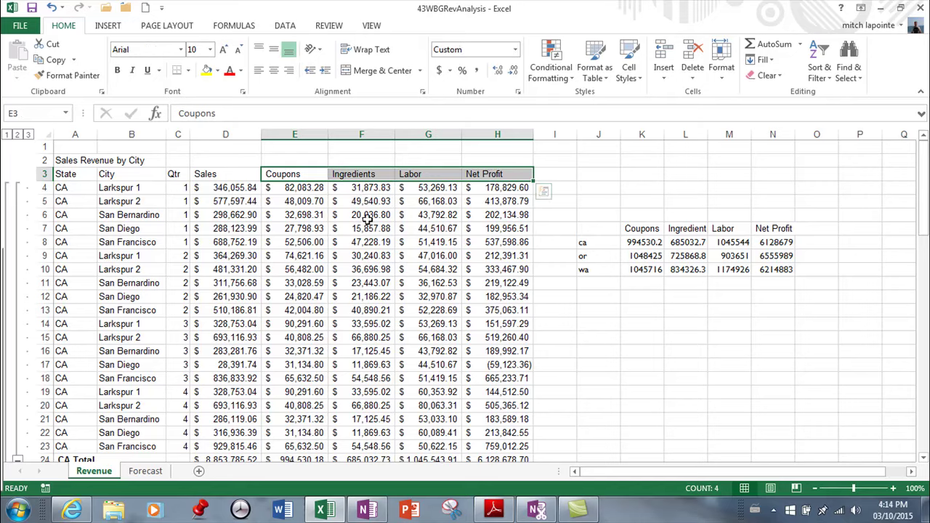
{"action": "scroll", "coordinate": [134, 317], "scroll_direction": "down", "scroll_amount": 4}
{"action": "scroll", "coordinate": [134, 318], "scroll_direction": "down", "scroll_amount": 7}
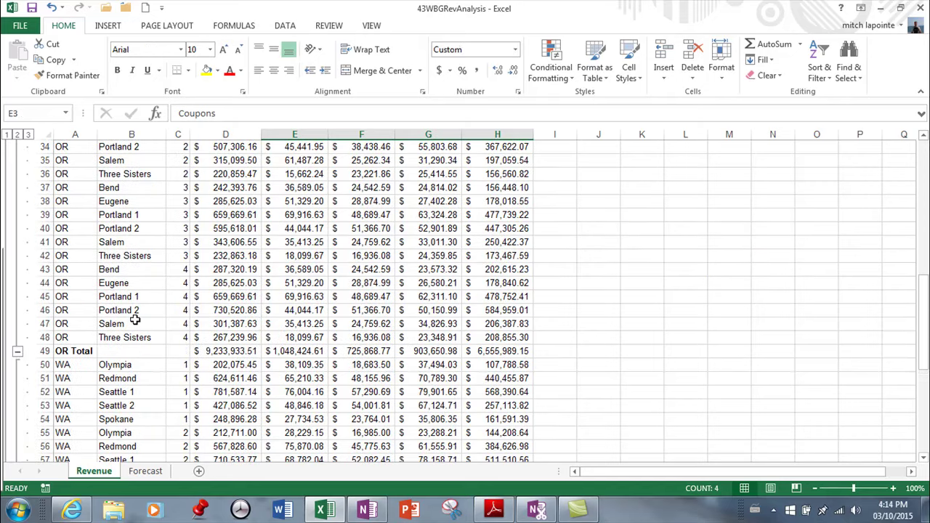
{"action": "scroll", "coordinate": [170, 339], "scroll_direction": "down", "scroll_amount": 6}
{"action": "scroll", "coordinate": [169, 339], "scroll_direction": "up", "scroll_amount": 7}
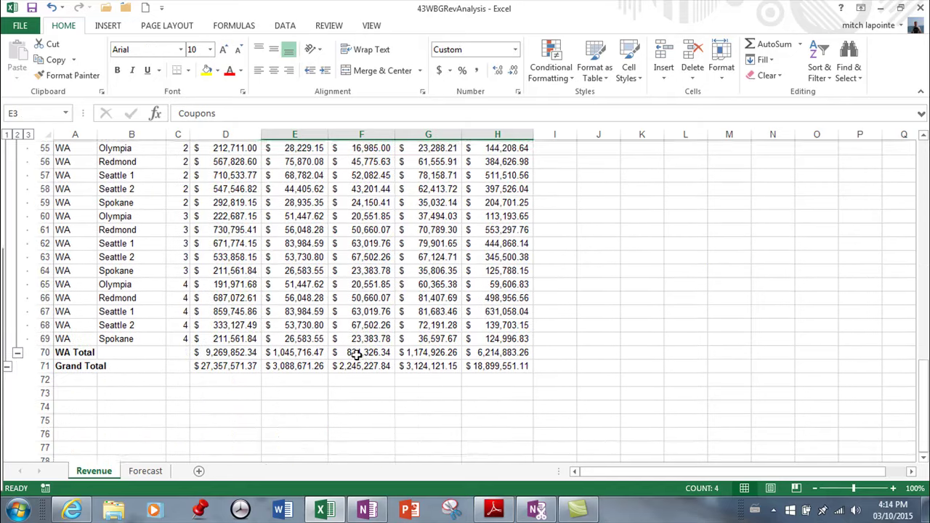
{"action": "scroll", "coordinate": [392, 332], "scroll_direction": "up", "scroll_amount": 10}
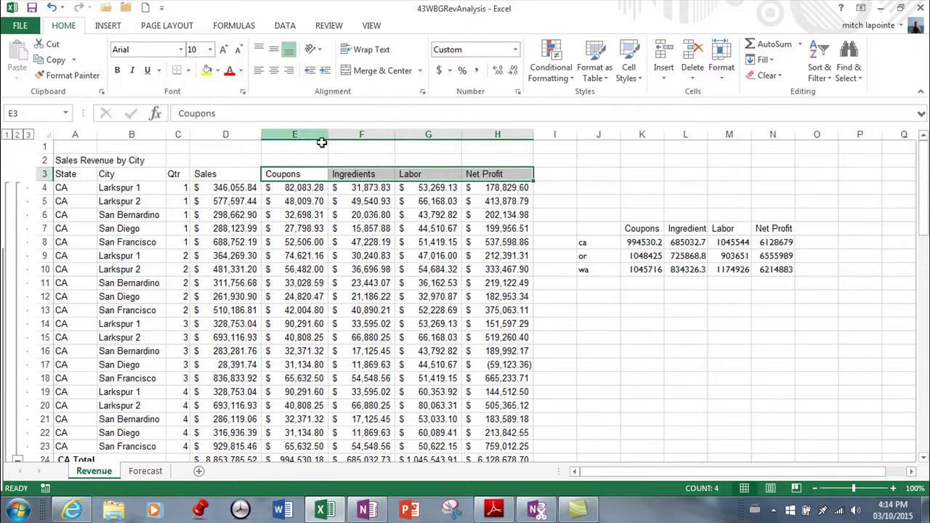
{"action": "scroll", "coordinate": [305, 182], "scroll_direction": "down", "scroll_amount": 3}
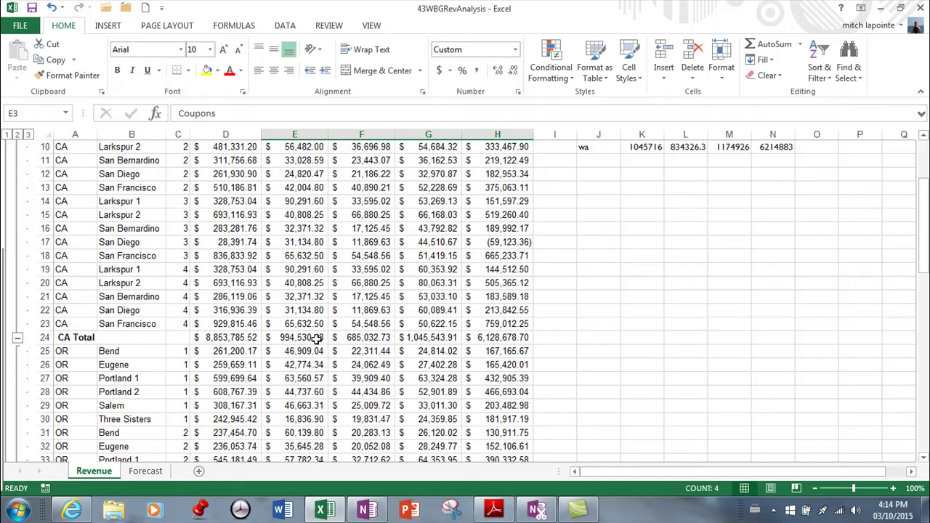
{"action": "scroll", "coordinate": [318, 342], "scroll_direction": "up", "scroll_amount": 3}
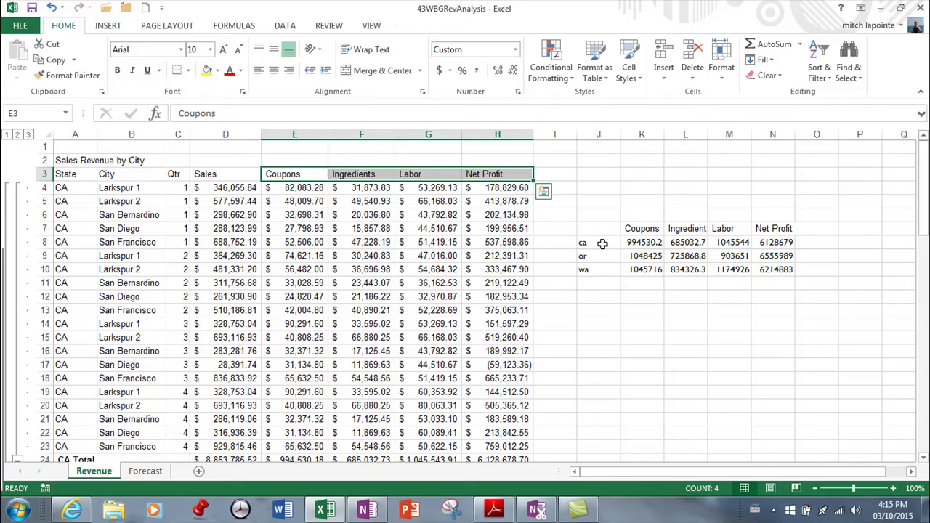
- Check the California Coupons total in K8, then select the state totals table J7:N10
{"action": "left_click", "coordinate": [644, 243]}
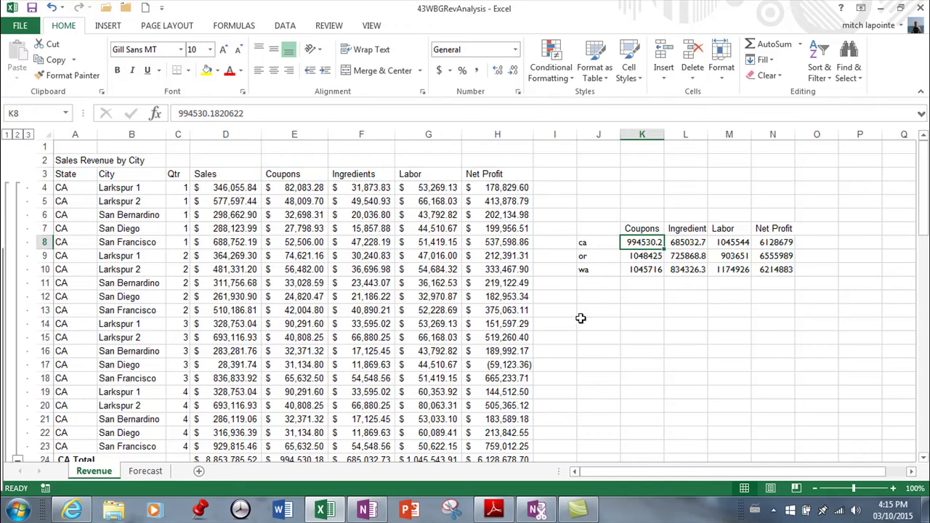
{"action": "scroll", "coordinate": [254, 436], "scroll_direction": "down", "scroll_amount": 2}
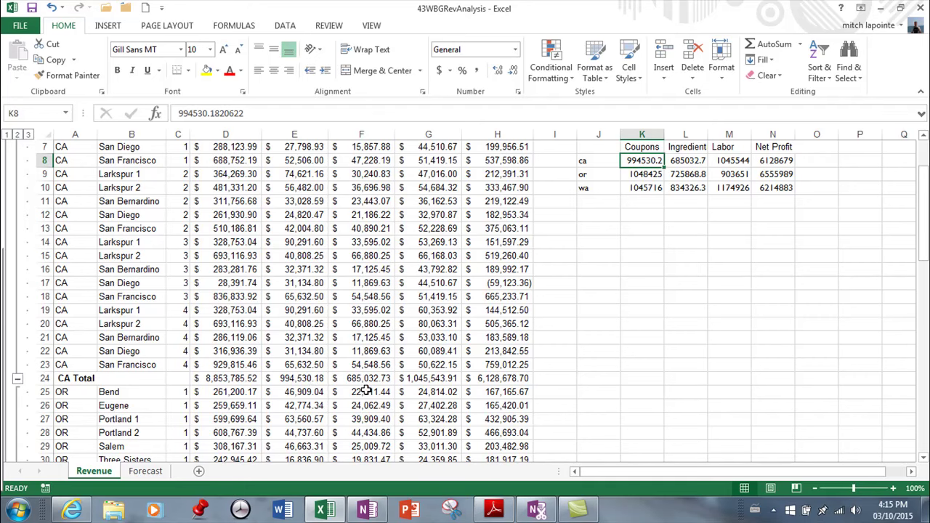
{"action": "scroll", "coordinate": [631, 298], "scroll_direction": "up", "scroll_amount": 2}
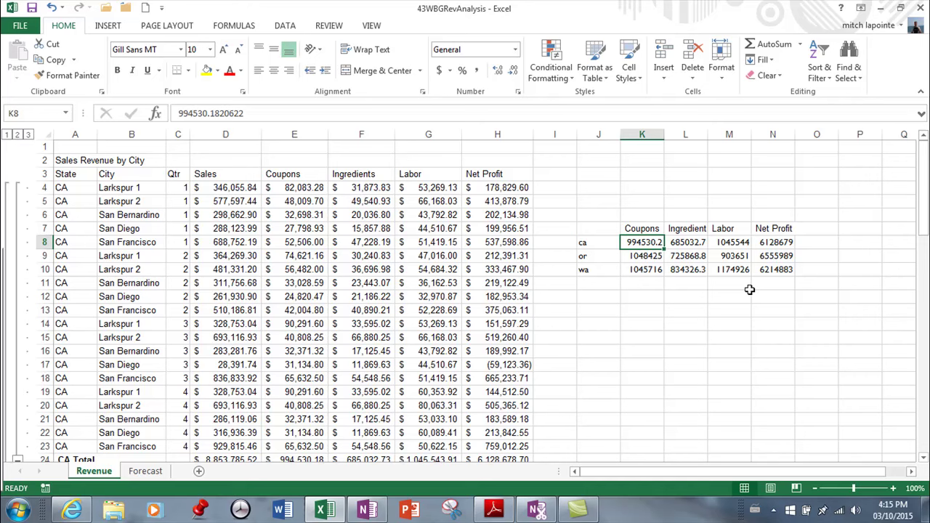
{"action": "left_click_drag", "start_coordinate": [601, 229], "coordinate": [763, 271]}
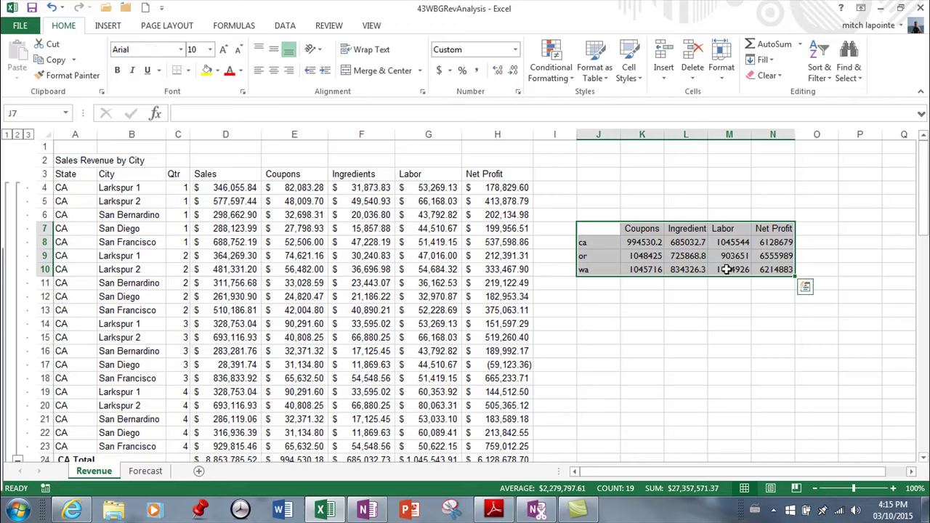
- Insert a 3-D clustered bar chart of the state totals and switch rows/columns to group by state
{"action": "left_click", "coordinate": [114, 26]}
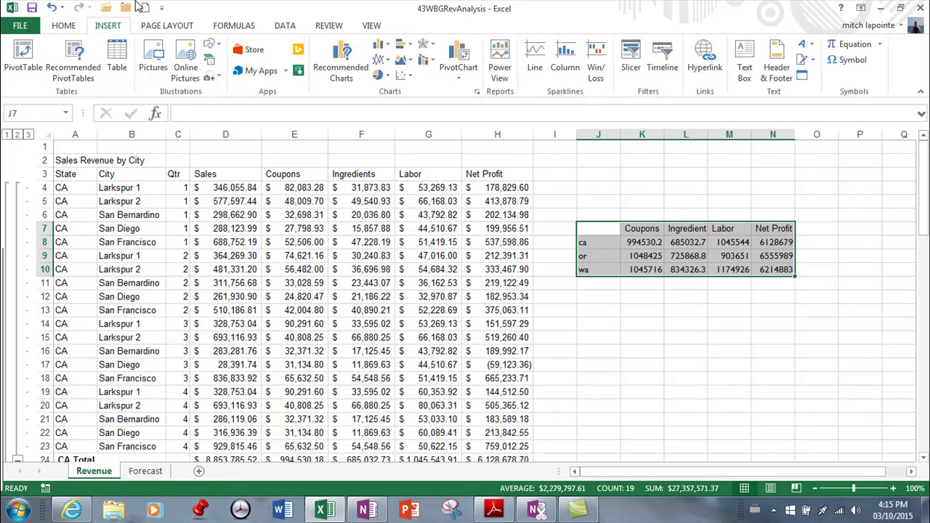
{"action": "left_click", "coordinate": [410, 46]}
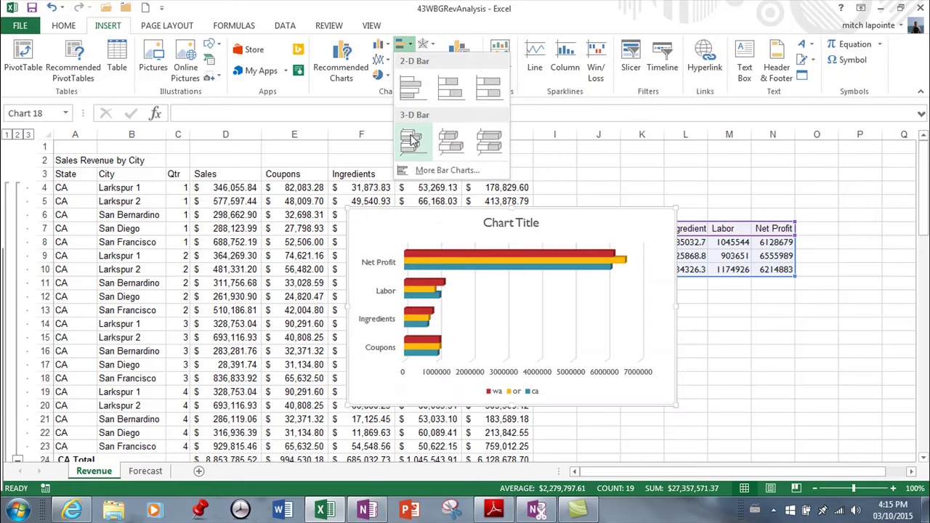
{"action": "left_click", "coordinate": [411, 140]}
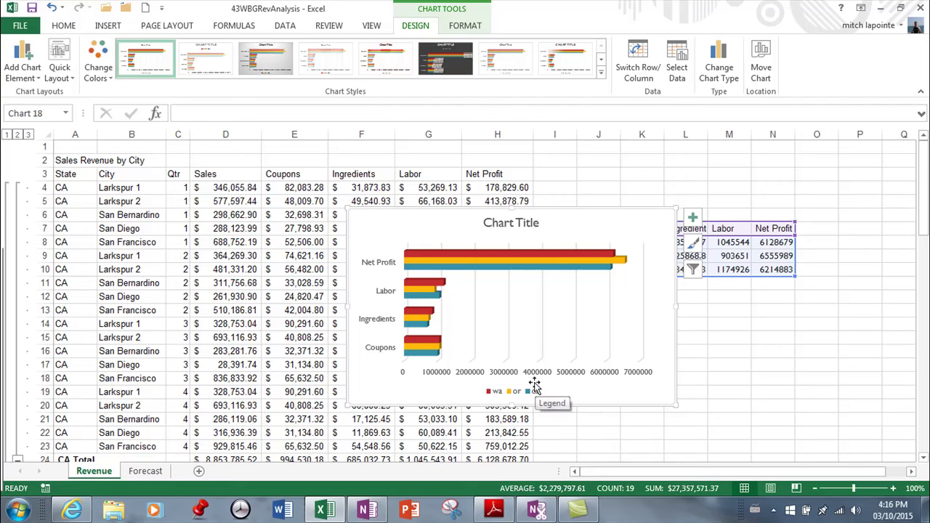
{"action": "left_click", "coordinate": [638, 67]}
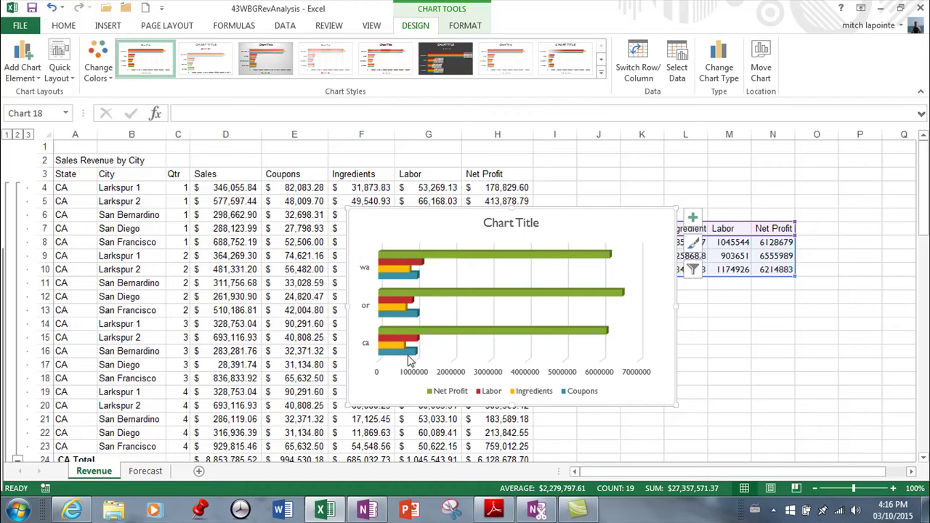
- Change the chart to clustered columns grouped by Coupons, Ingredients, Labor and Net Profit, states as series
{"action": "left_click", "coordinate": [737, 75]}
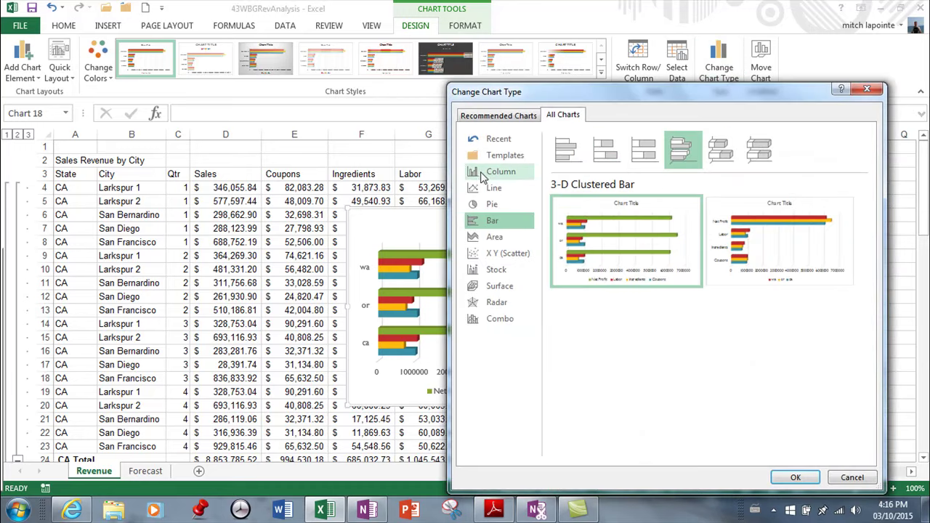
{"action": "left_click", "coordinate": [482, 174]}
{"action": "left_click", "coordinate": [795, 478]}
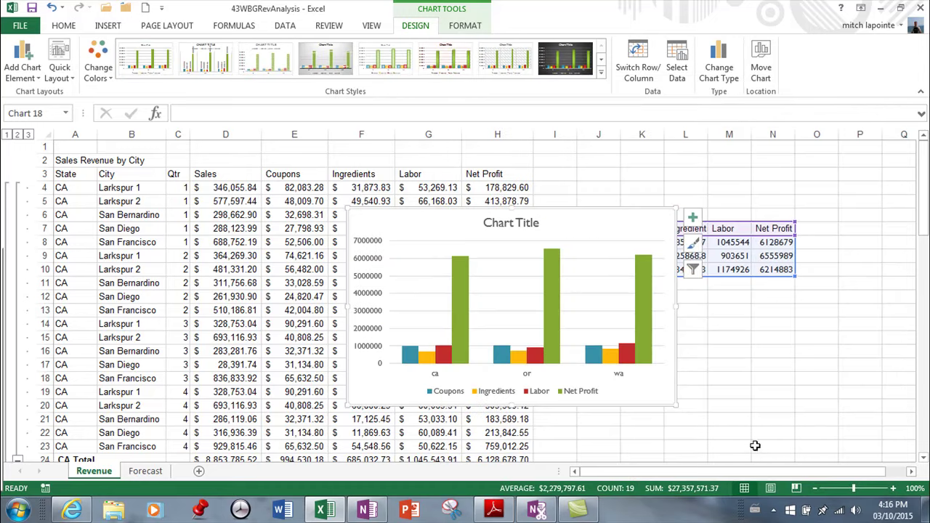
{"action": "left_click", "coordinate": [640, 71]}
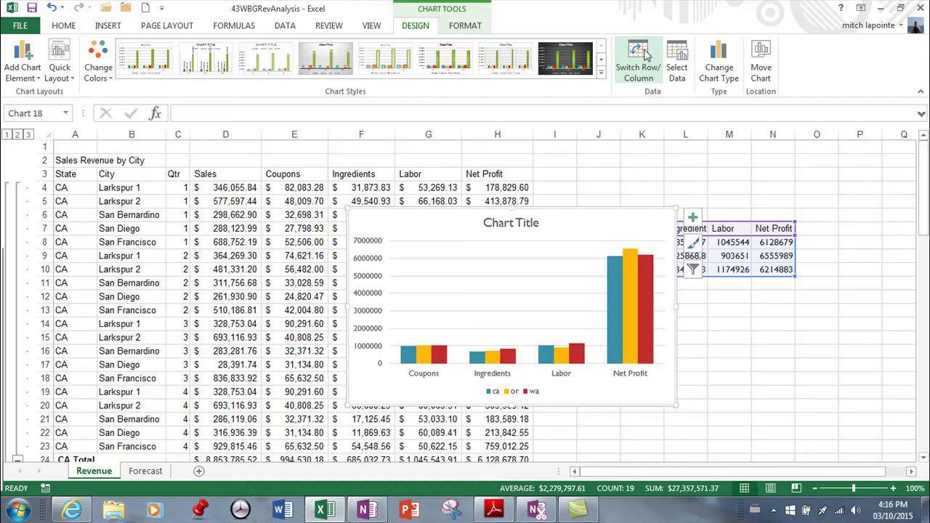
- Place the chart under the state totals table and move it to a new sheet named 'revenue chart'
{"action": "left_click_drag", "start_coordinate": [561, 224], "coordinate": [725, 332]}
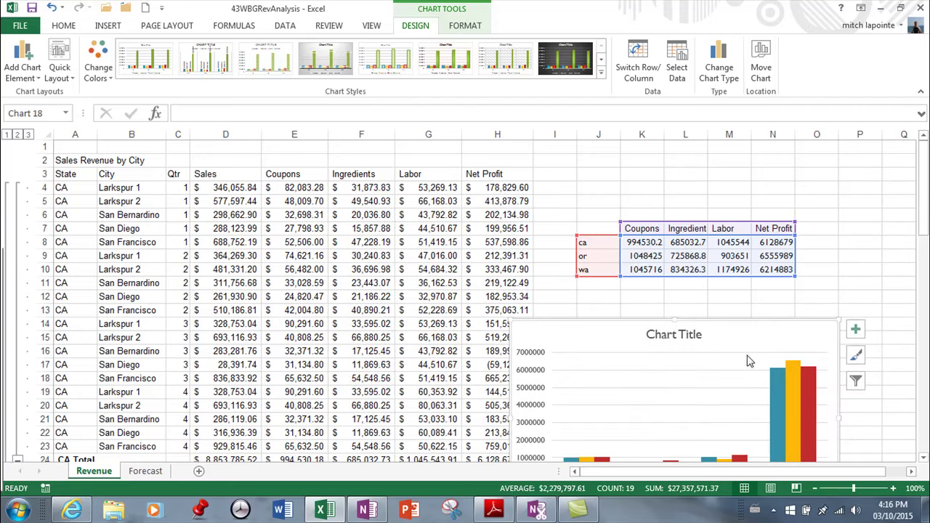
{"action": "left_click_drag", "start_coordinate": [758, 328], "coordinate": [812, 308]}
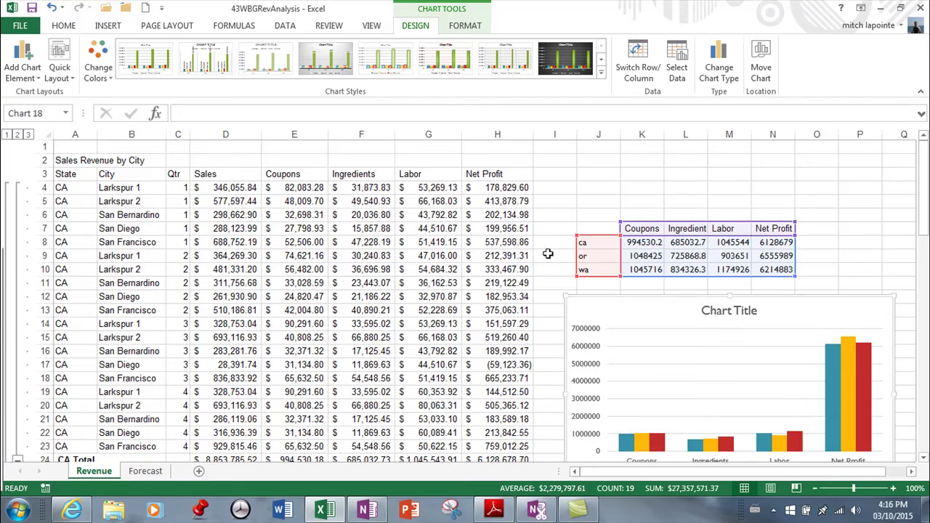
{"action": "left_click", "coordinate": [761, 70]}
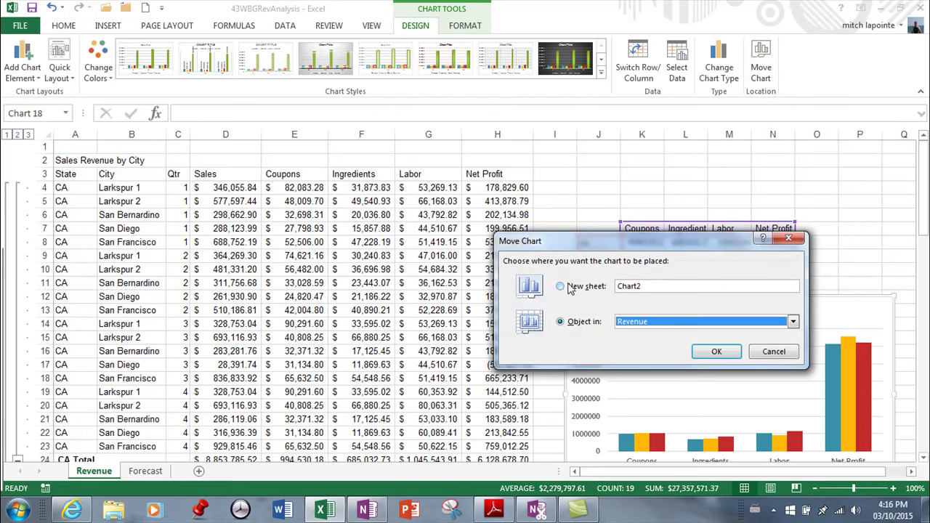
{"action": "left_click", "coordinate": [567, 288]}
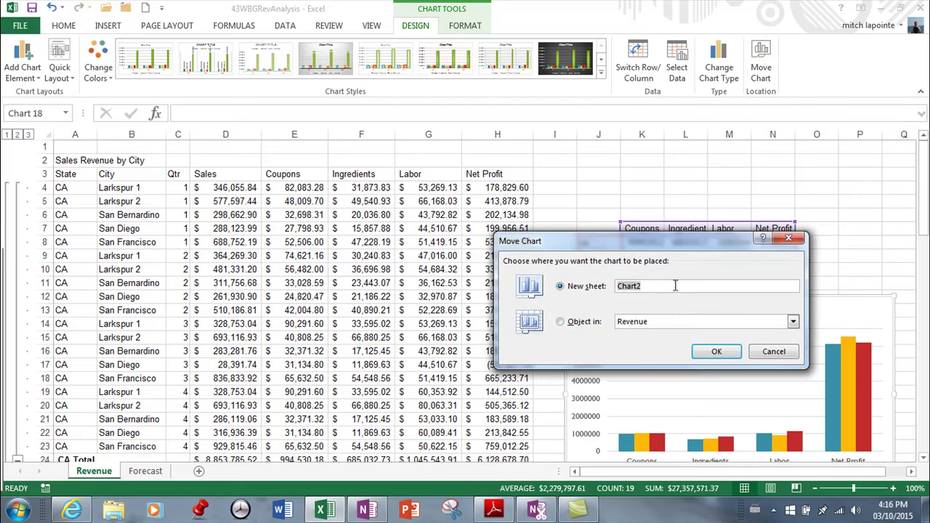
{"action": "key", "text": "BackSpace"}
{"action": "left_click", "coordinate": [717, 351]}
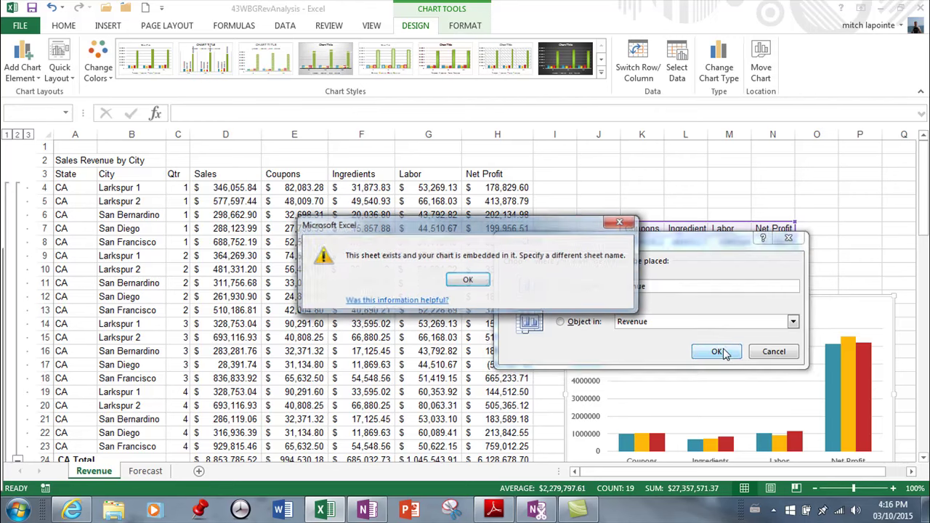
{"action": "left_click", "coordinate": [467, 282]}
{"action": "left_click", "coordinate": [670, 285]}
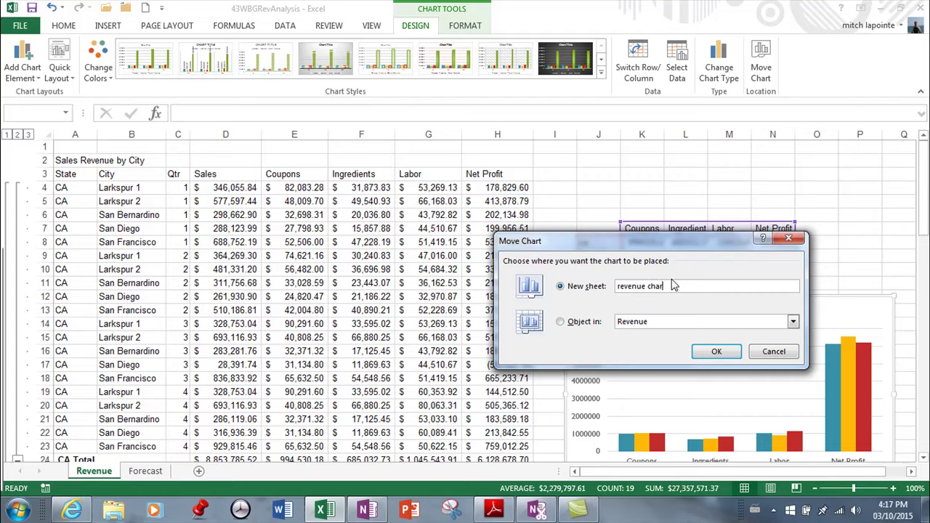
{"action": "key", "text": "Return"}
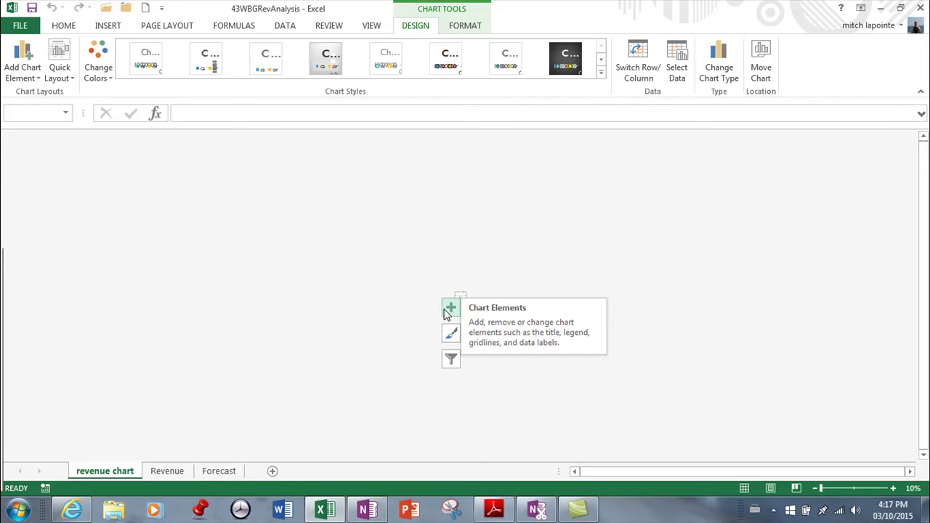
{"action": "key", "text": "ctrl+Page_Down"}
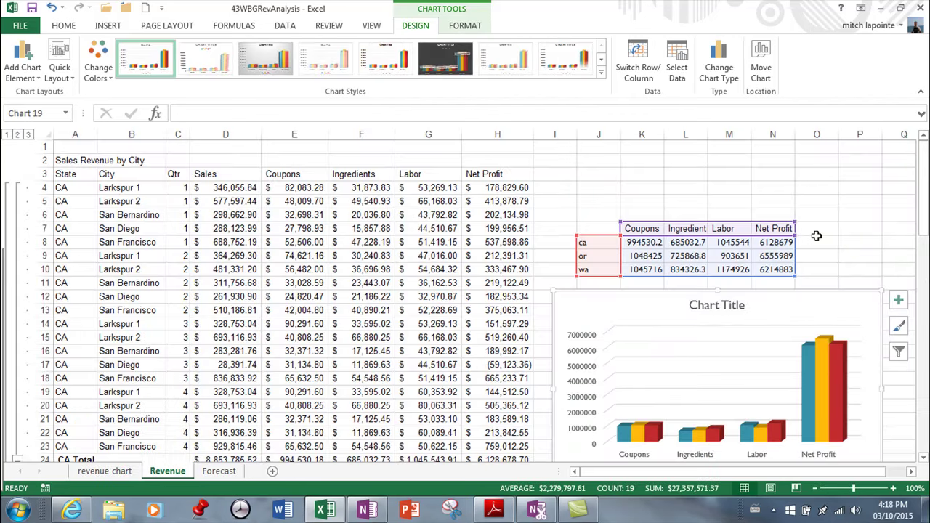
{"action": "left_click", "coordinate": [465, 26]}
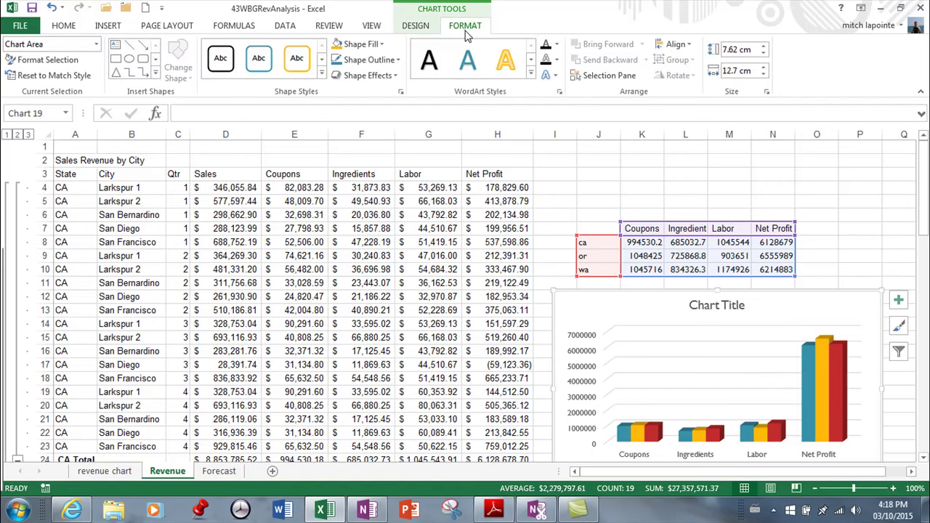
{"action": "left_click", "coordinate": [420, 27]}
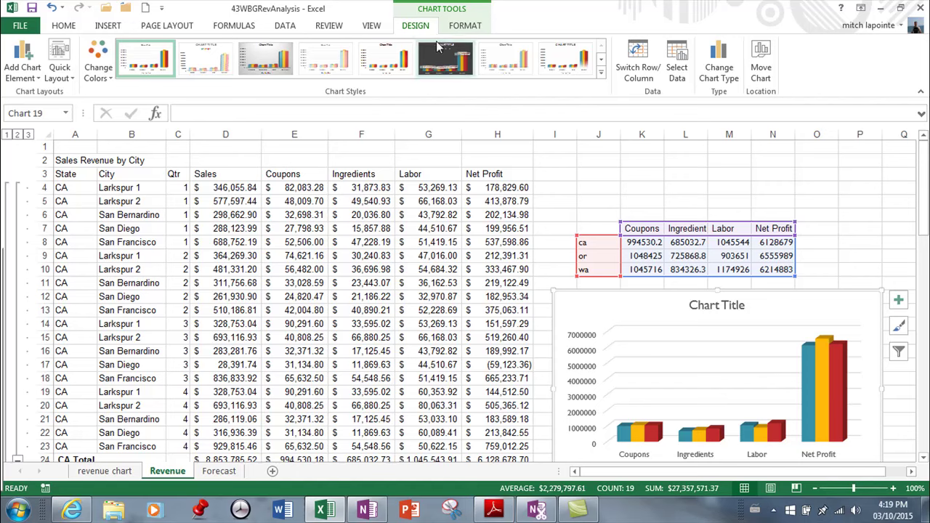
{"action": "left_click", "coordinate": [40, 80]}
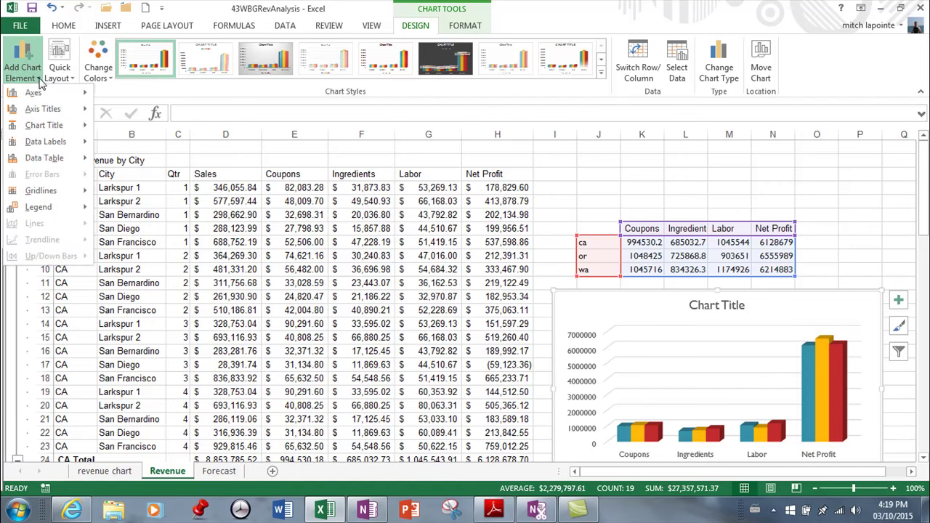
{"action": "mouse_move", "coordinate": [34, 94]}
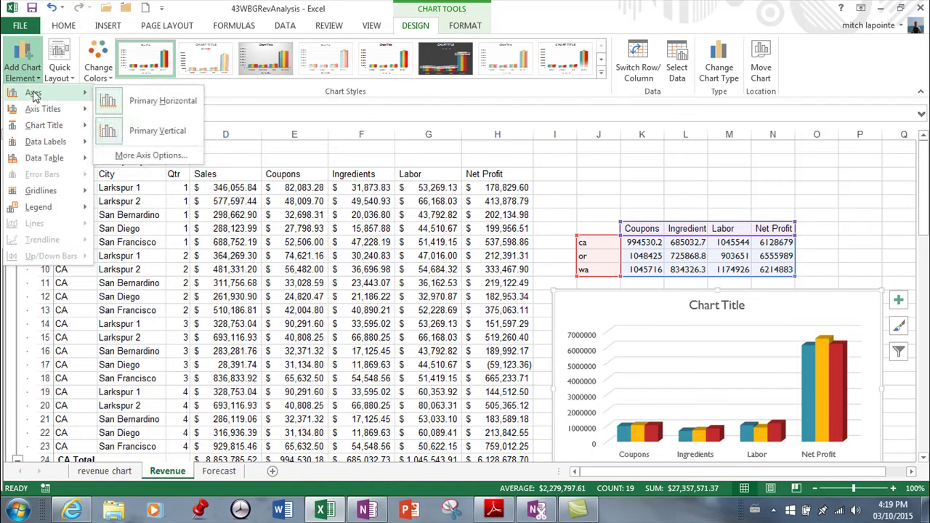
{"action": "mouse_move", "coordinate": [40, 125]}
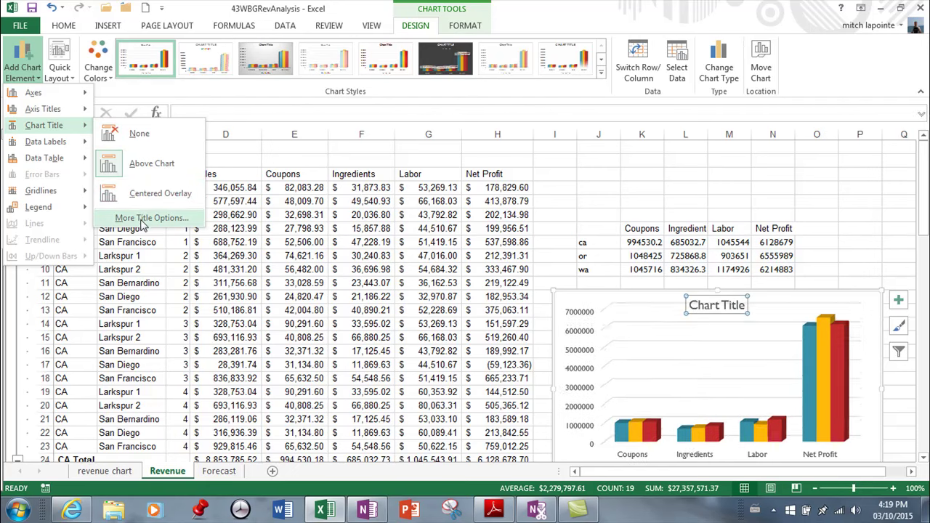
- Replace the placeholder chart title with 'Revenue'
{"action": "left_click", "coordinate": [721, 310]}
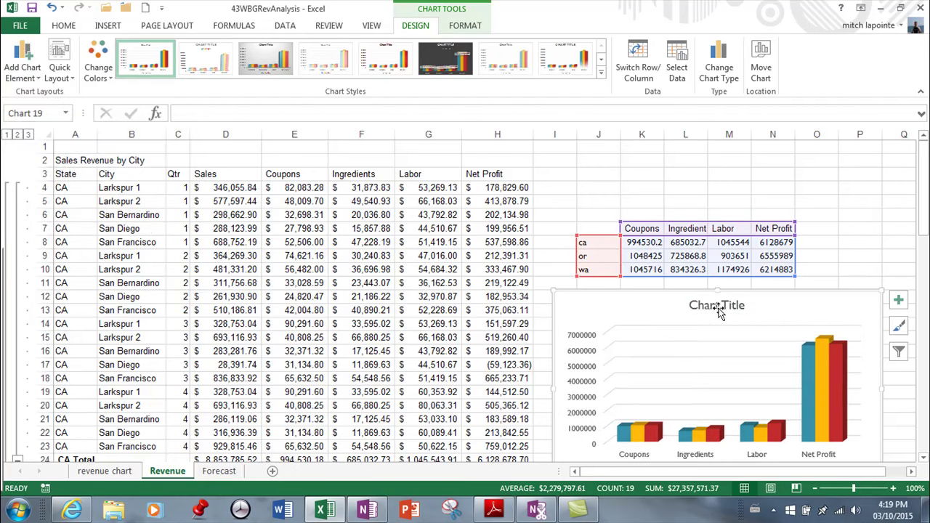
{"action": "left_click", "coordinate": [717, 306]}
{"action": "double_click", "coordinate": [717, 306]}
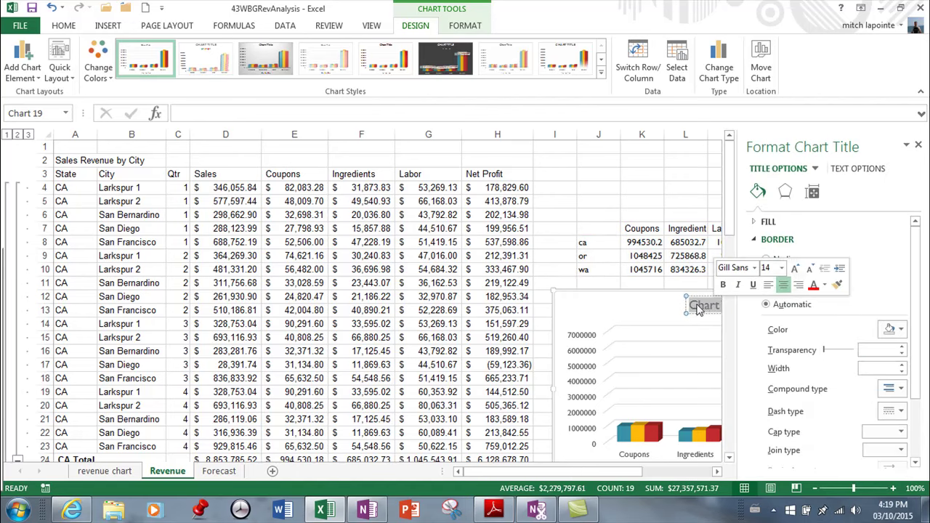
{"action": "left_click", "coordinate": [694, 305]}
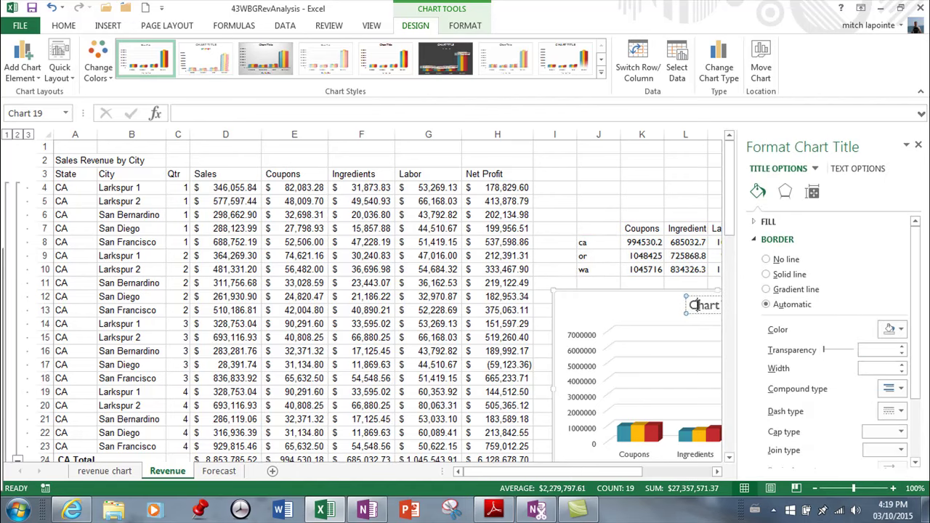
{"action": "left_click", "coordinate": [920, 141]}
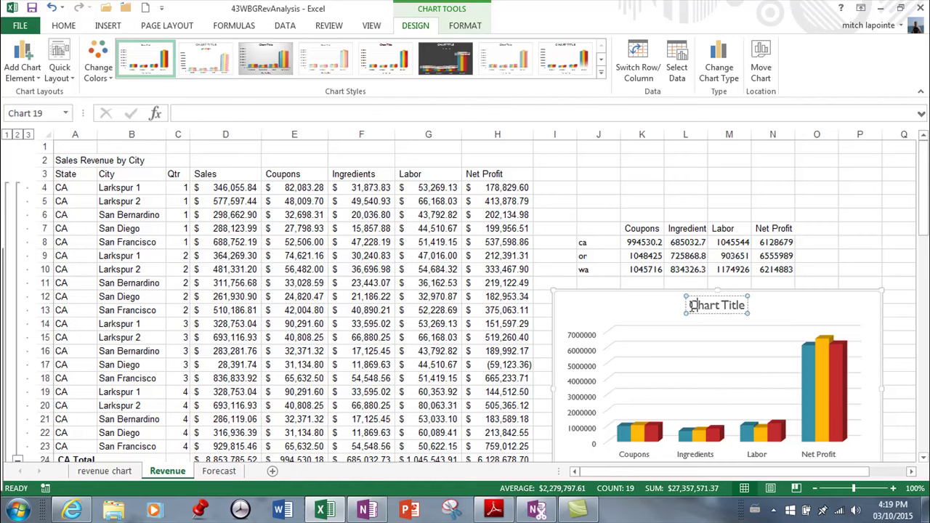
{"action": "left_click_drag", "start_coordinate": [690, 305], "coordinate": [743, 305]}
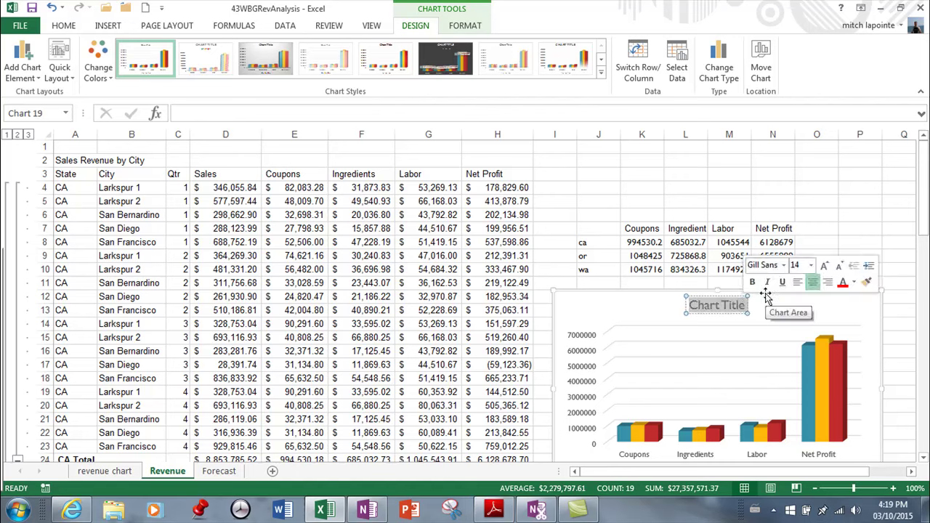
{"action": "type", "text": "Re"}
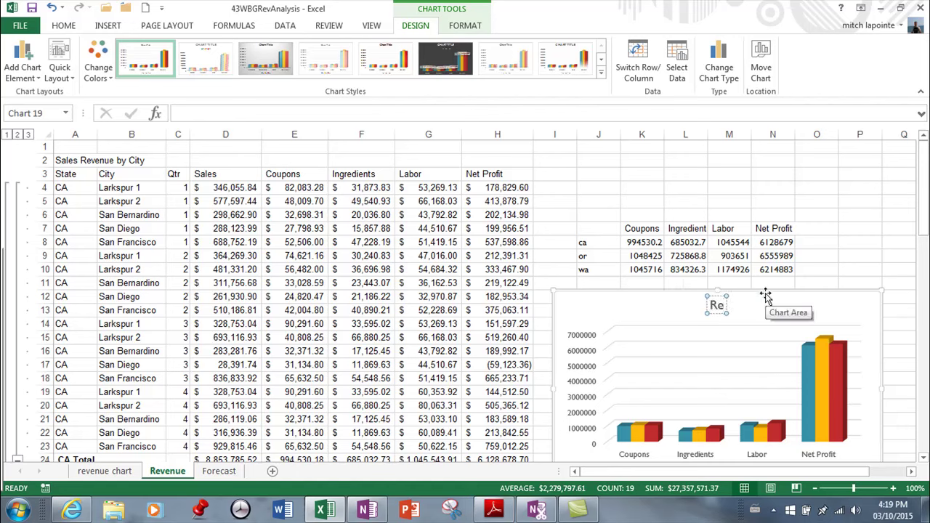
{"action": "type", "text": "venue"}
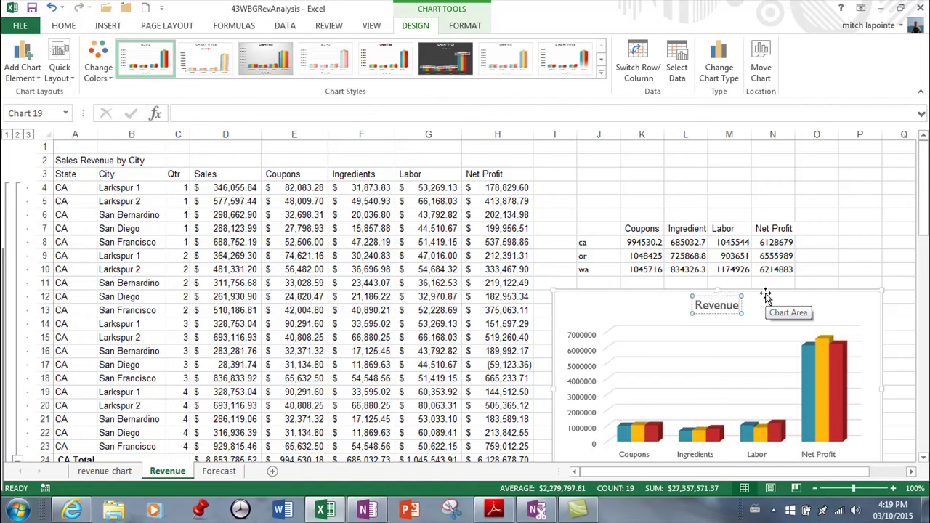
- Briefly open and close the Format Axis pane for the category labels
{"action": "left_click", "coordinate": [643, 457]}
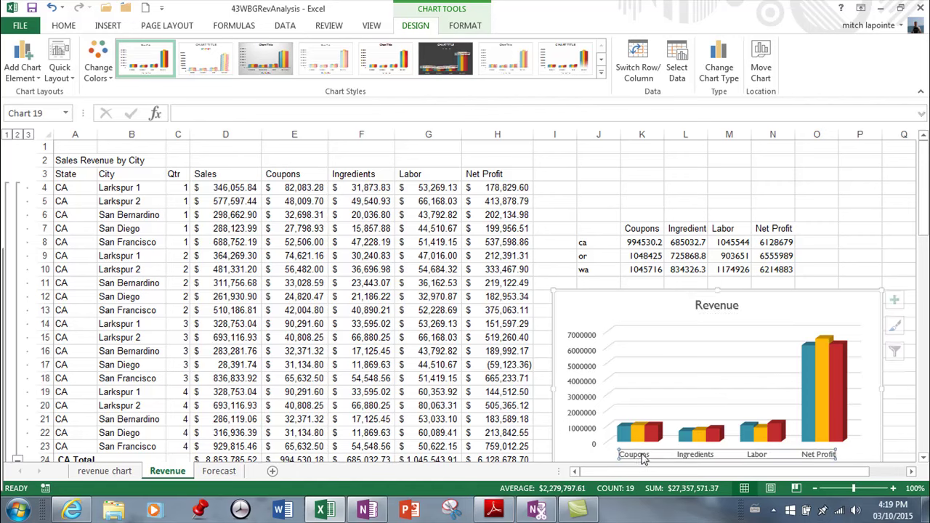
{"action": "double_click", "coordinate": [636, 457]}
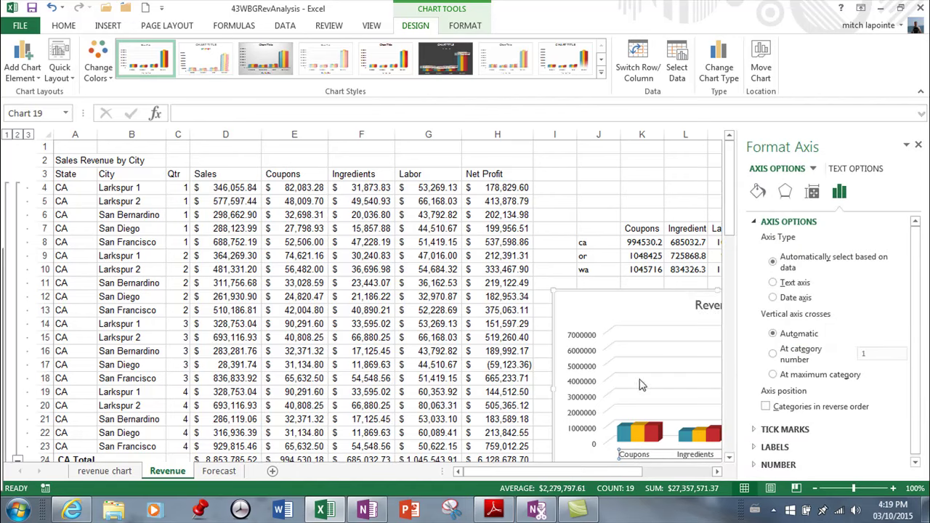
{"action": "left_click", "coordinate": [918, 144]}
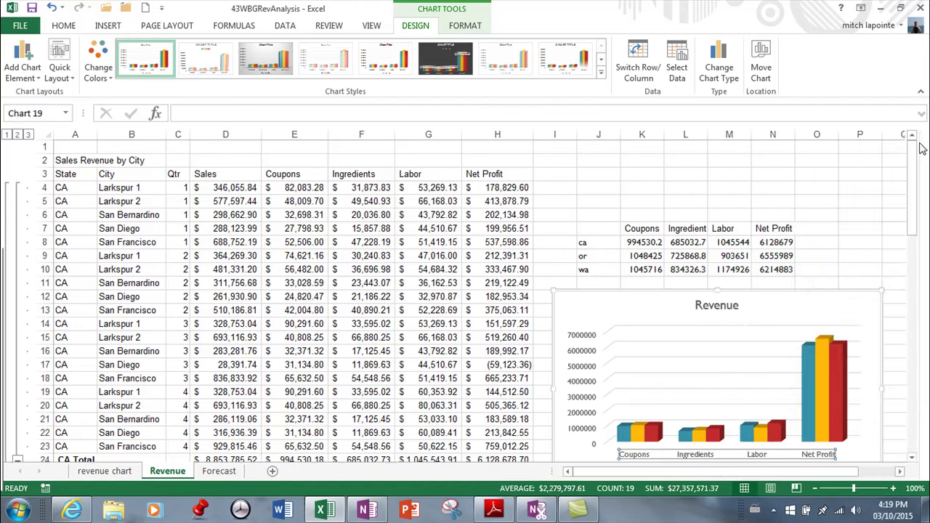
- Review the Quick Layout presets and the chart's data source, leaving both unchanged
{"action": "left_click", "coordinate": [69, 78]}
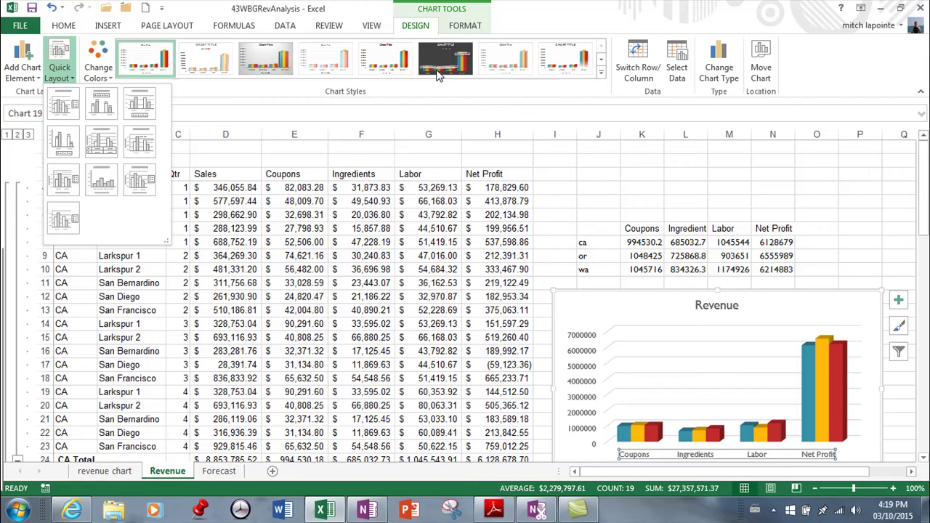
{"action": "left_click", "coordinate": [679, 61]}
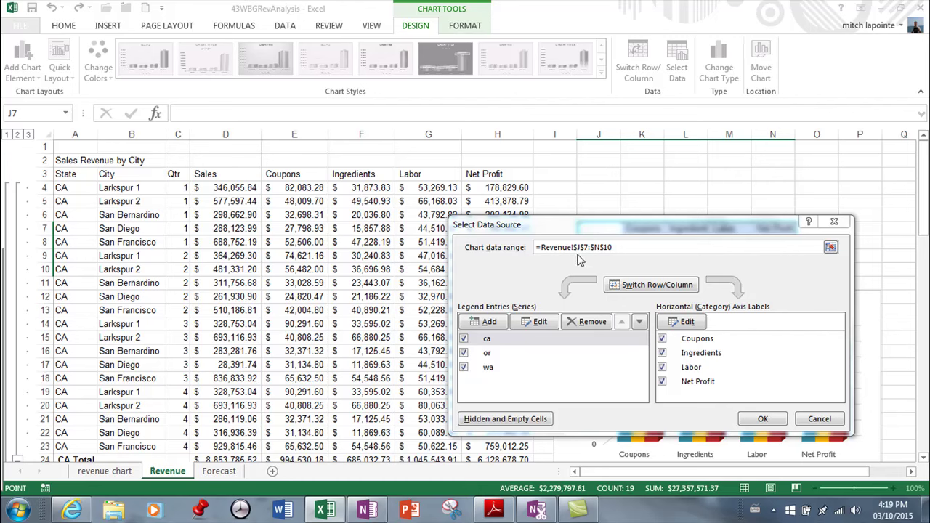
{"action": "left_click", "coordinate": [827, 424]}
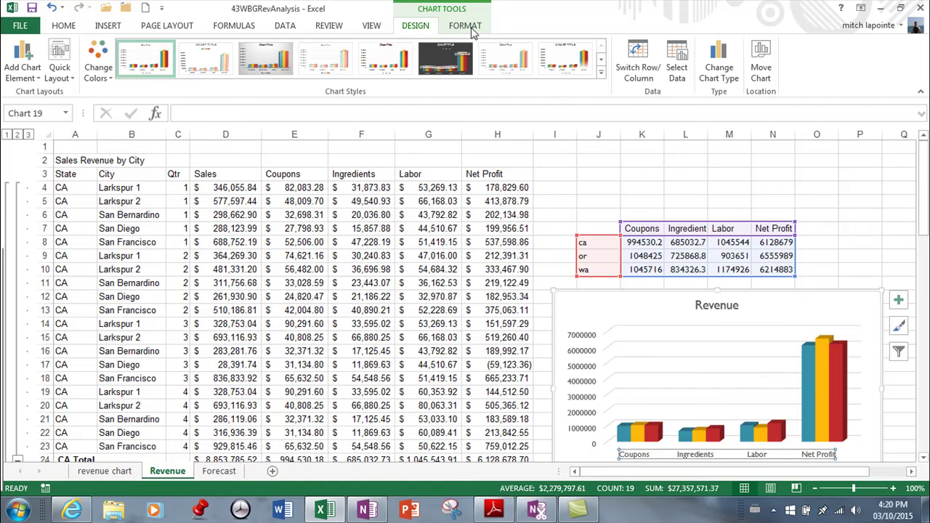
- Delete the Revenue chart from the Revenue sheet
{"action": "left_click", "coordinate": [474, 29]}
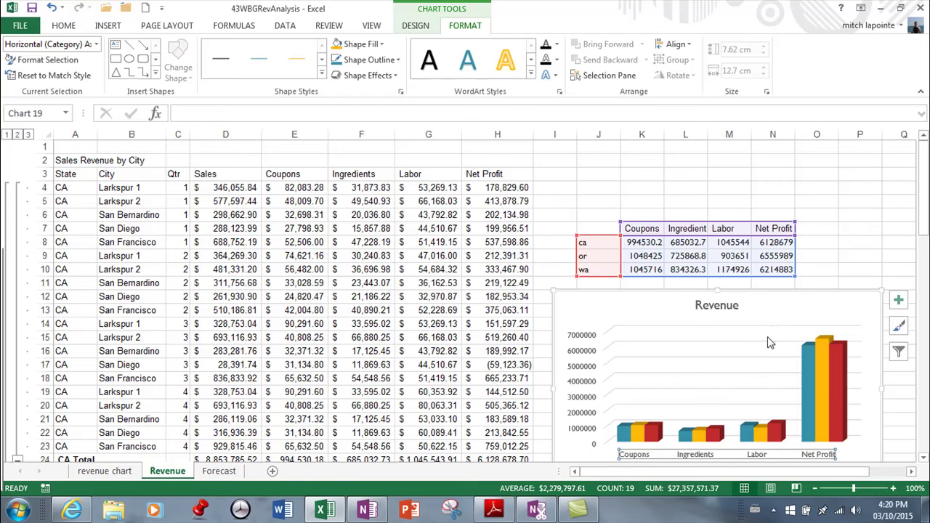
{"action": "left_click", "coordinate": [724, 293]}
{"action": "left_click", "coordinate": [797, 303]}
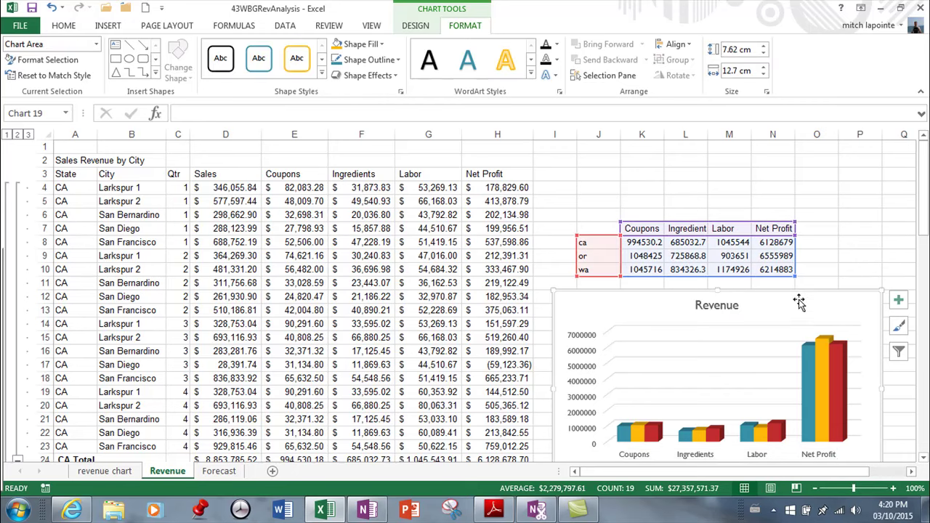
{"action": "key", "text": "Delete"}
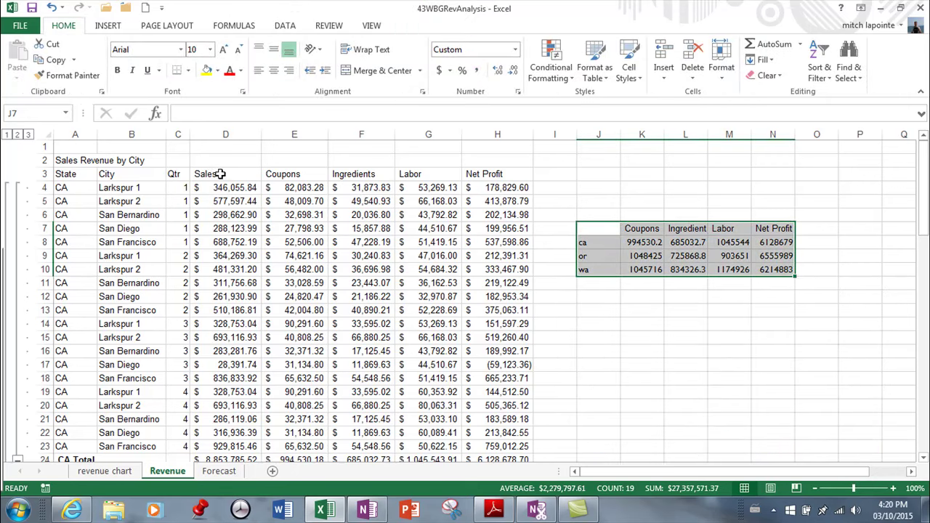
- Select the Sales–Labor headings D3:G3 together with the CA Total figures D24:G24
{"action": "left_click_drag", "start_coordinate": [214, 173], "coordinate": [416, 177]}
{"action": "scroll", "coordinate": [244, 429], "scroll_direction": "down", "scroll_amount": 2}
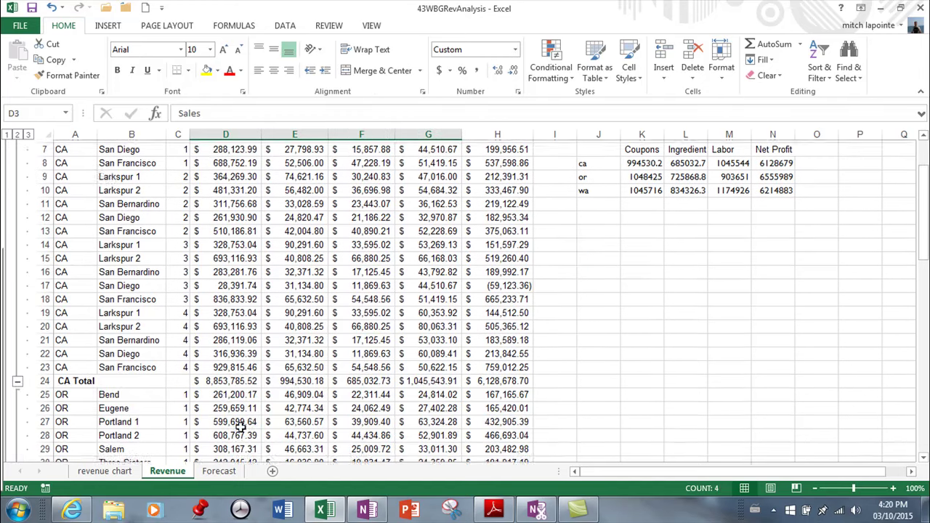
{"action": "left_click_drag", "start_coordinate": [229, 378], "coordinate": [471, 379]}
{"action": "scroll", "coordinate": [551, 357], "scroll_direction": "up", "scroll_amount": 2}
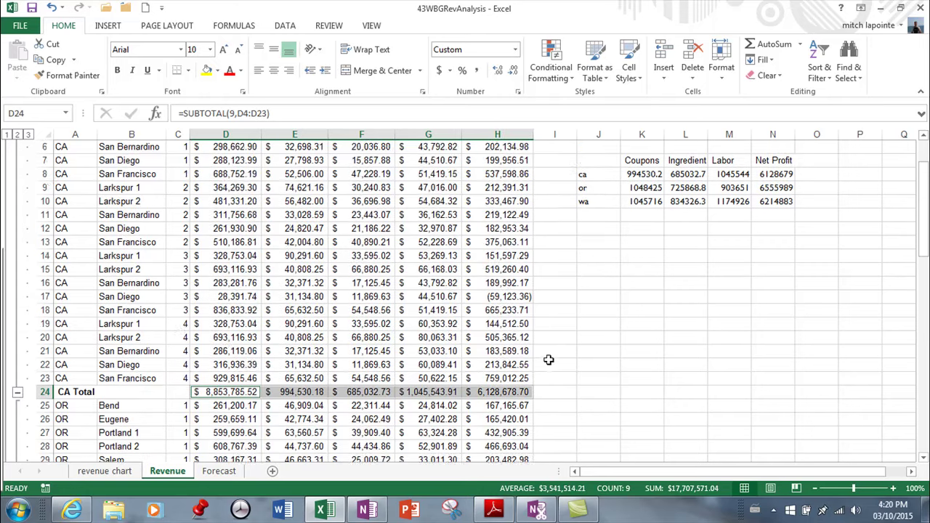
{"action": "scroll", "coordinate": [550, 357], "scroll_direction": "down", "scroll_amount": 1}
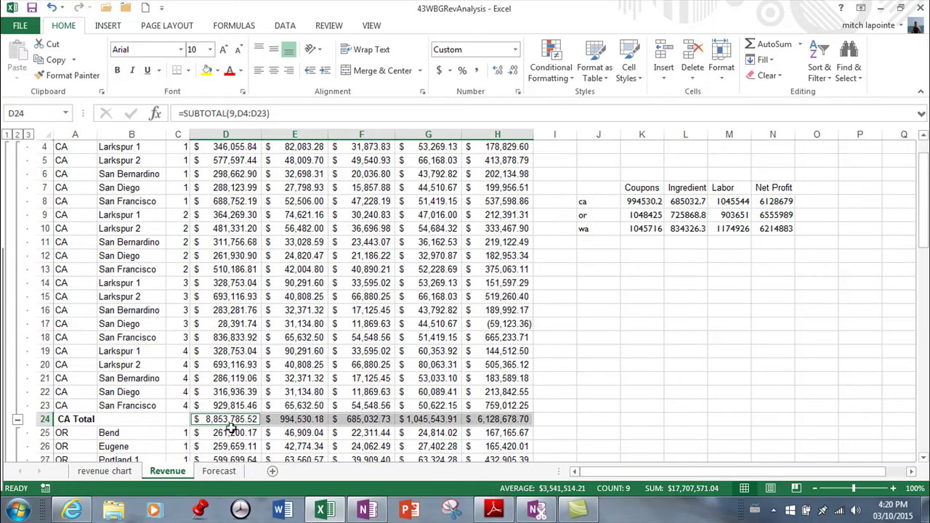
{"action": "left_click", "coordinate": [195, 421]}
{"action": "scroll", "coordinate": [473, 324], "scroll_direction": "up", "scroll_amount": 1}
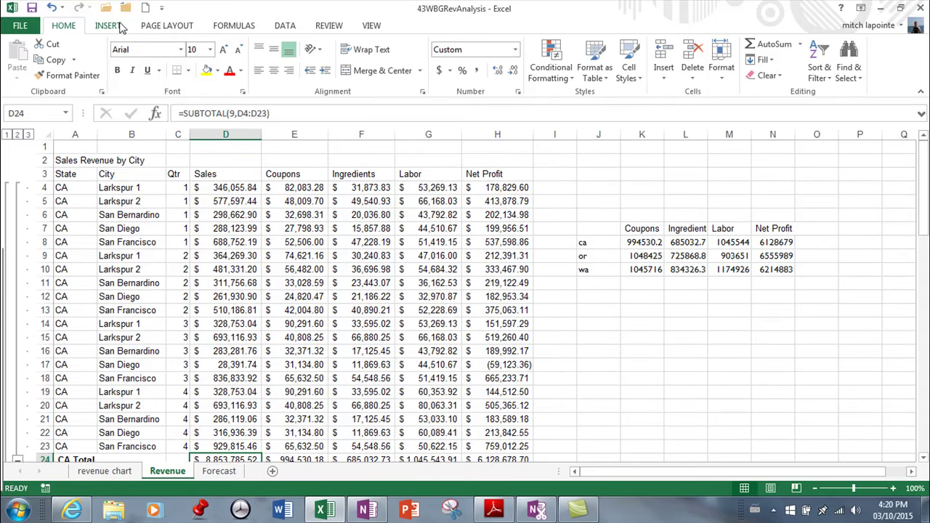
{"action": "left_click_drag", "start_coordinate": [221, 175], "coordinate": [434, 183]}
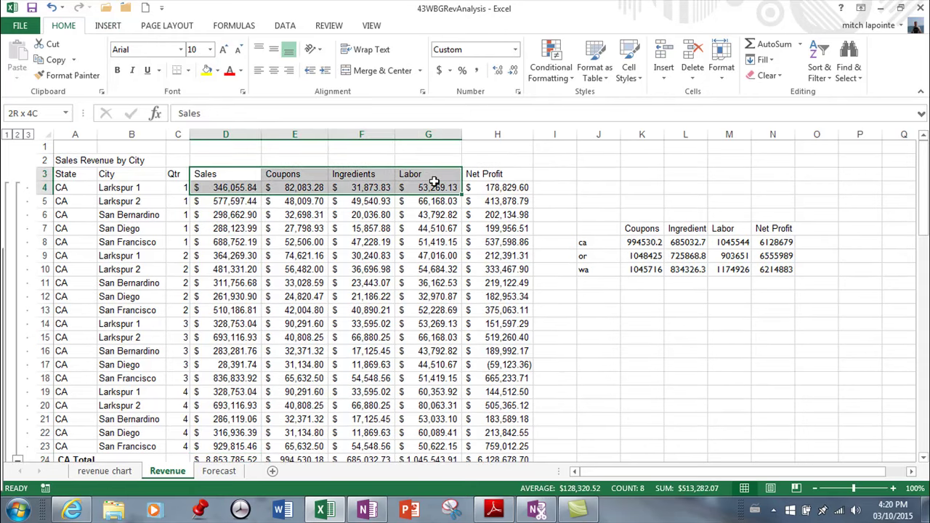
{"action": "left_click_drag", "start_coordinate": [238, 175], "coordinate": [402, 175]}
{"action": "scroll", "coordinate": [342, 289], "scroll_direction": "down", "scroll_amount": 1}
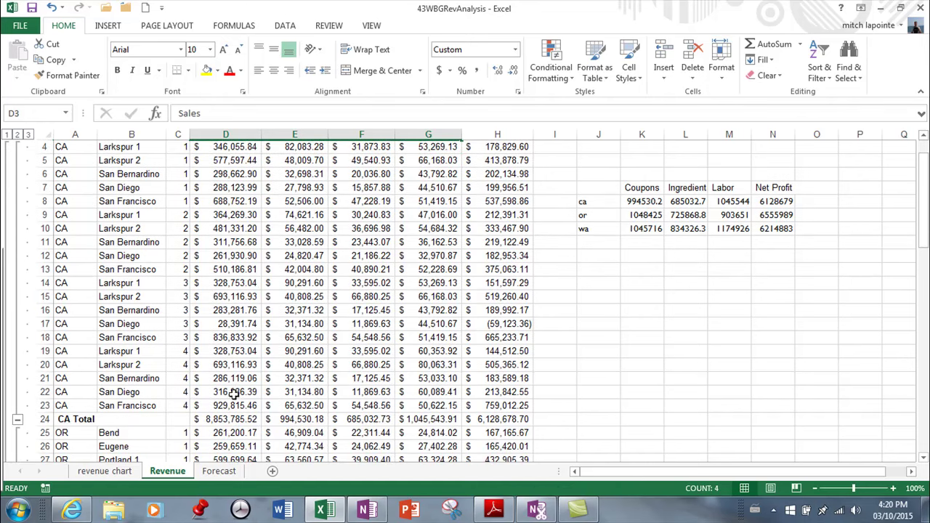
{"action": "left_click_drag", "start_coordinate": [218, 419], "coordinate": [433, 418]}
- Choose 3-D Clustered Column under All Charts > Column for the CA totals
{"action": "left_click", "coordinate": [123, 27]}
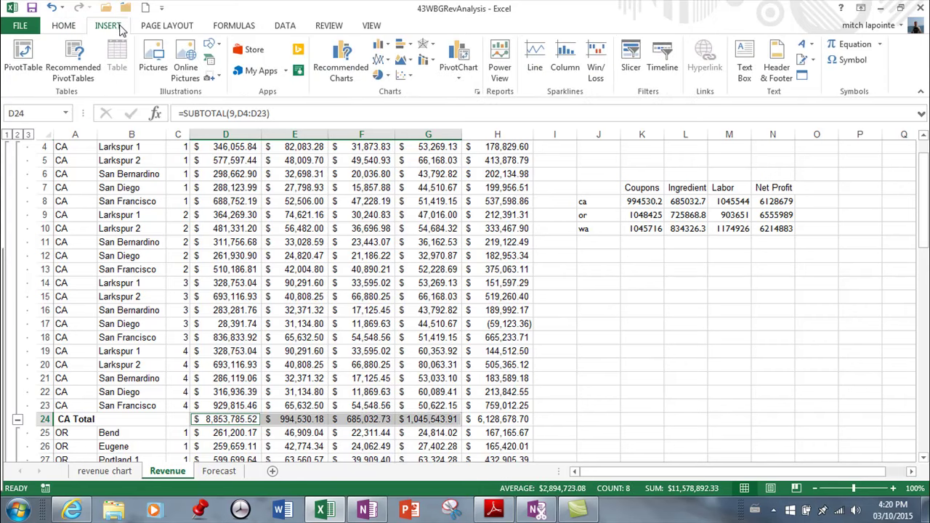
{"action": "left_click", "coordinate": [354, 69]}
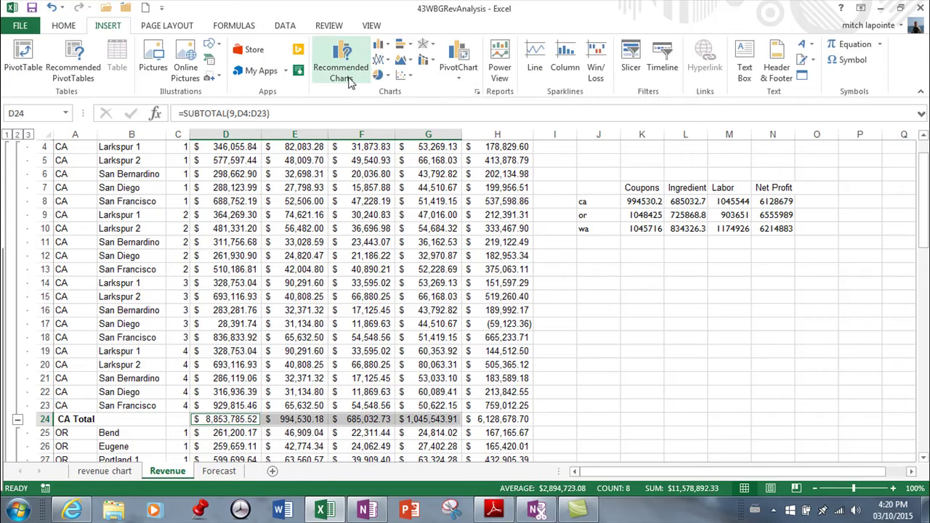
{"action": "left_click", "coordinate": [561, 118]}
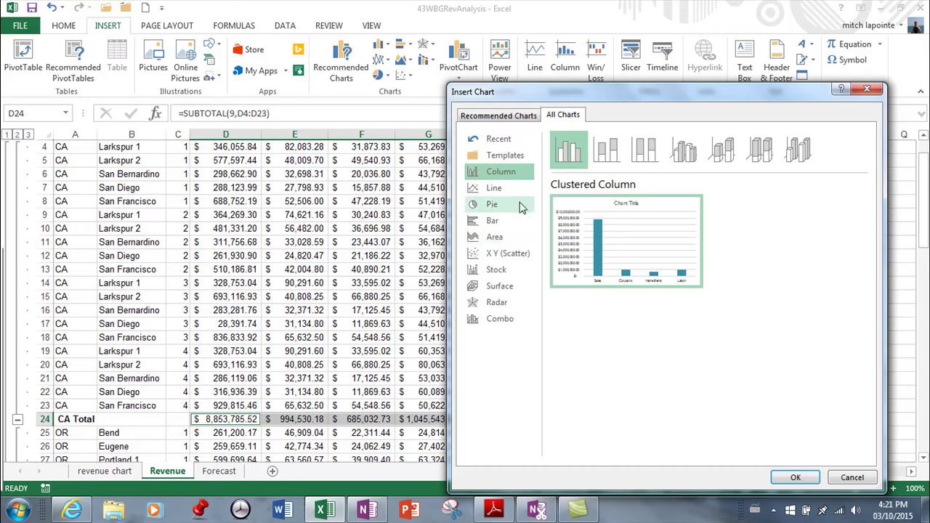
{"action": "left_click", "coordinate": [689, 156]}
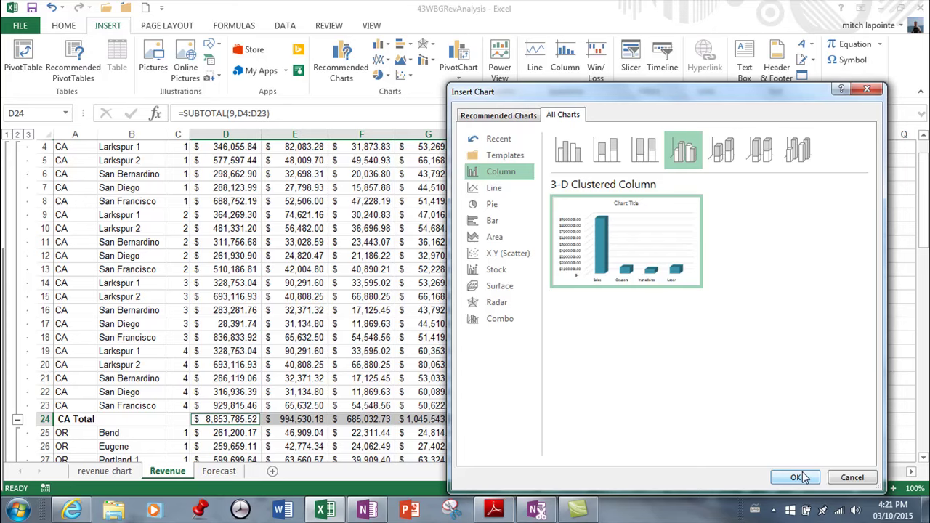